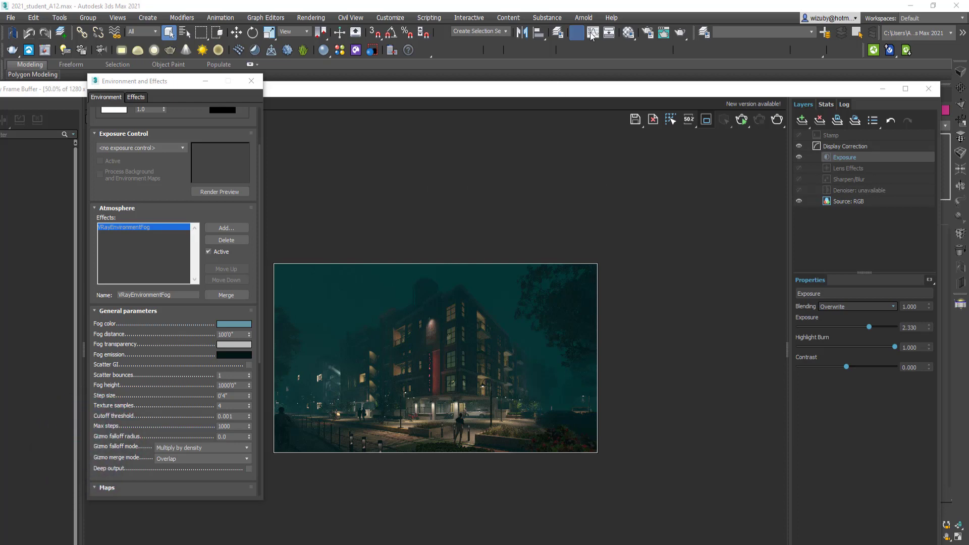
# - Add a VRayLightMix element beside VRayAtmosphere in Render Setup's Render Elements, then close Render Setup
pyautogui.click(647, 32)
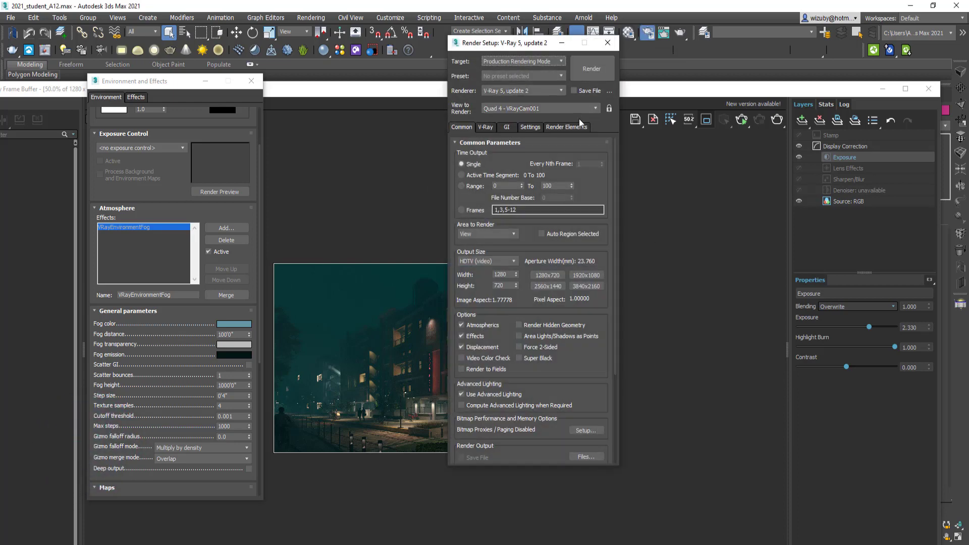
pyautogui.click(576, 128)
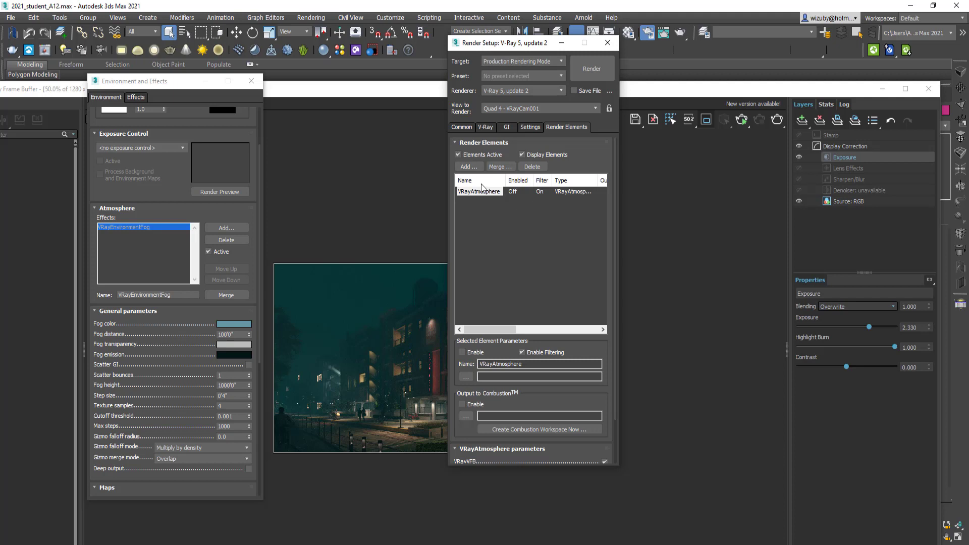
pyautogui.click(474, 166)
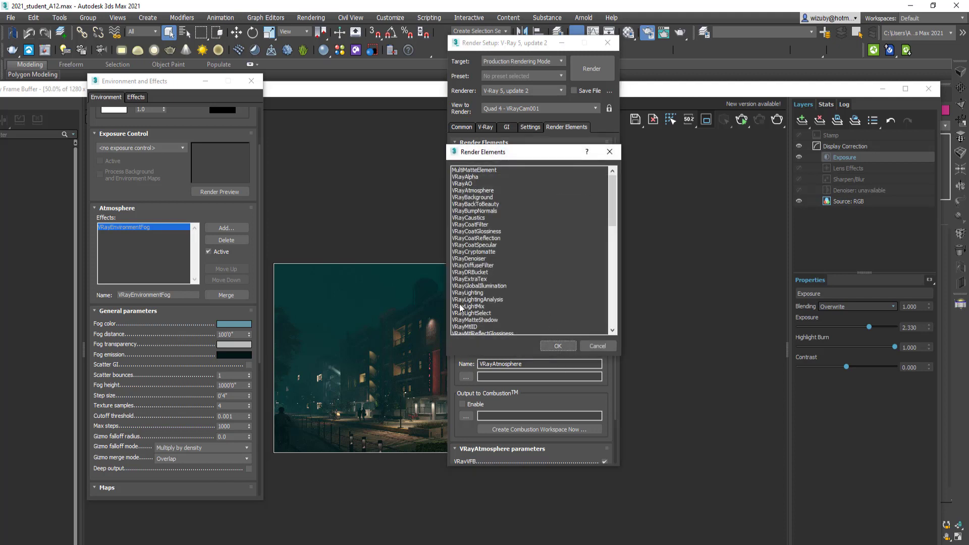
pyautogui.click(460, 306)
pyautogui.click(558, 346)
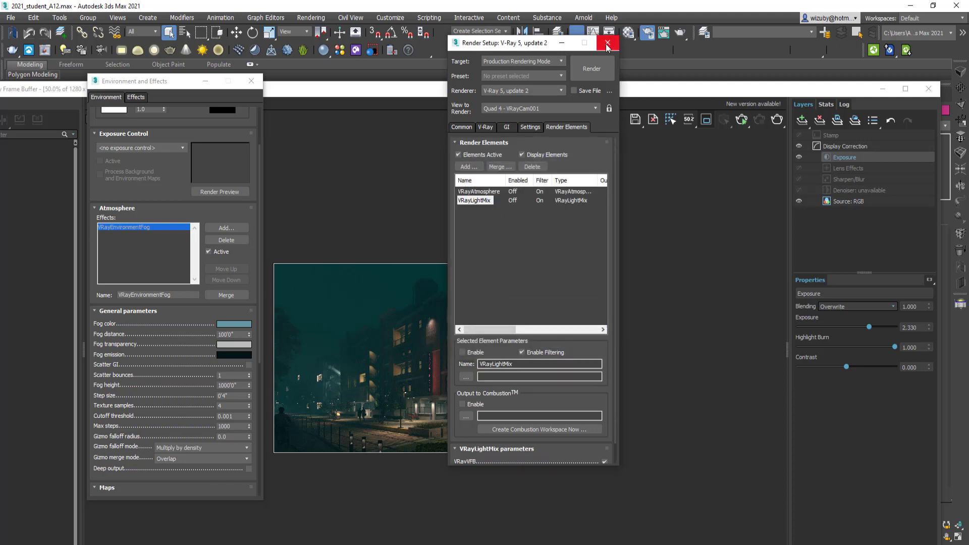
pyautogui.click(608, 45)
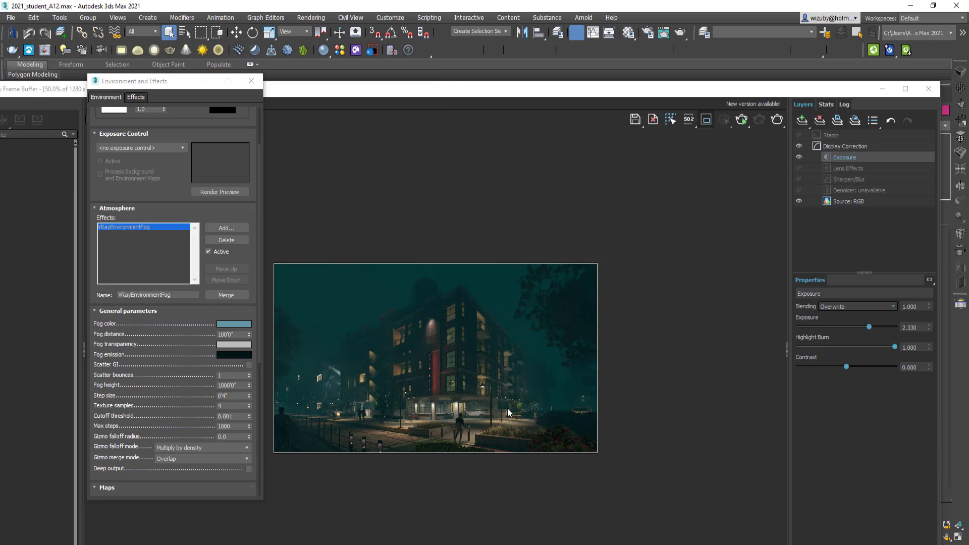
# - Start a fresh render in the V-Ray Frame Buffer, dismissing the Create Layer list without adding a layer
pyautogui.click(777, 121)
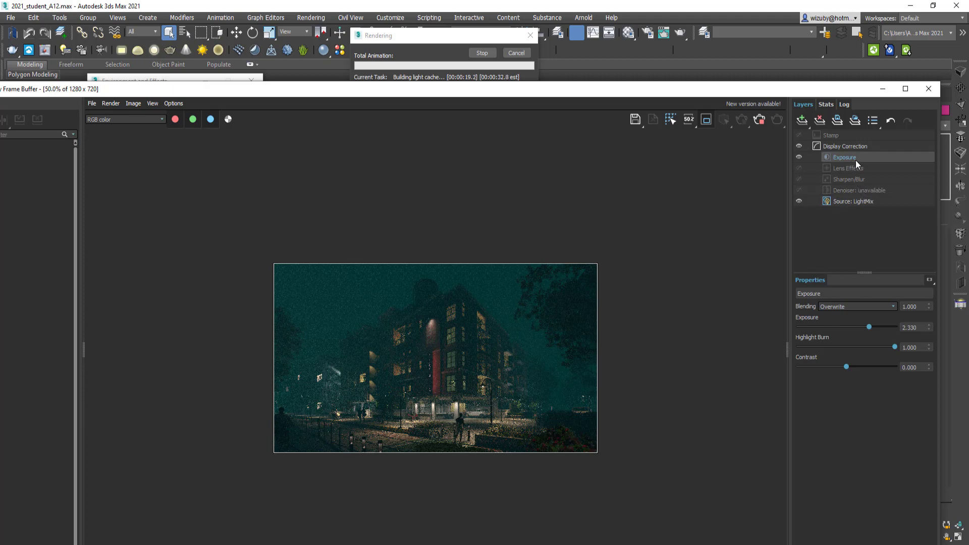
pyautogui.click(803, 123)
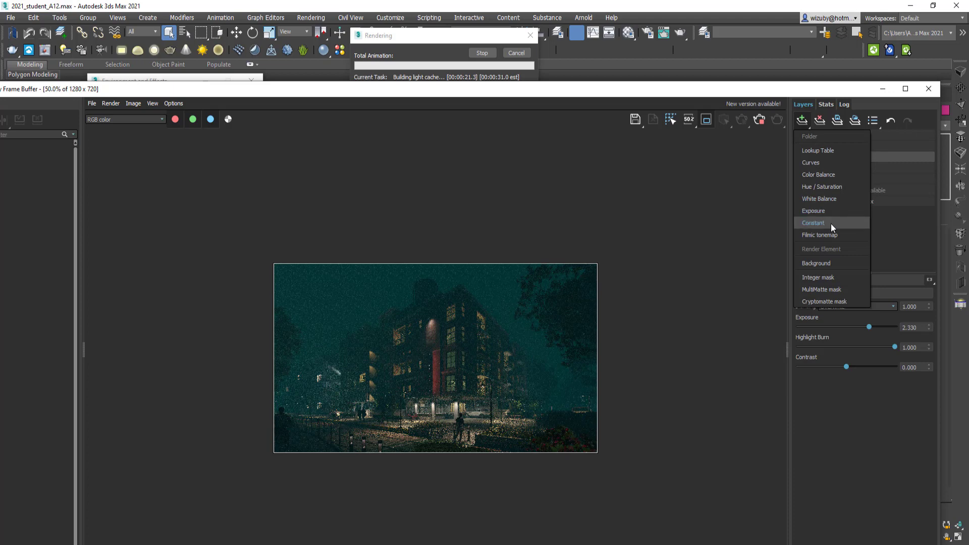
pyautogui.click(890, 238)
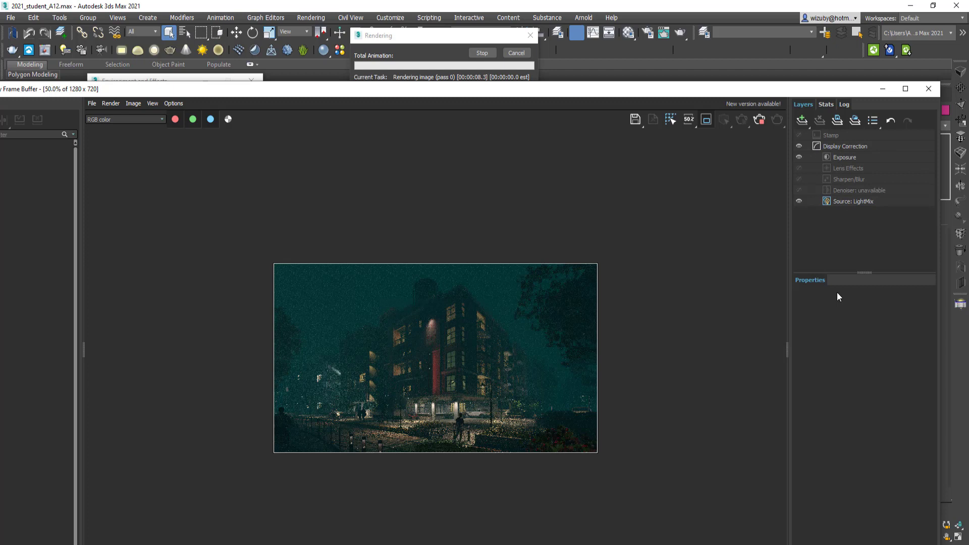
# - Set the Source layer to LightMix, view the render at 100%, and uncheck All lights
pyautogui.click(853, 201)
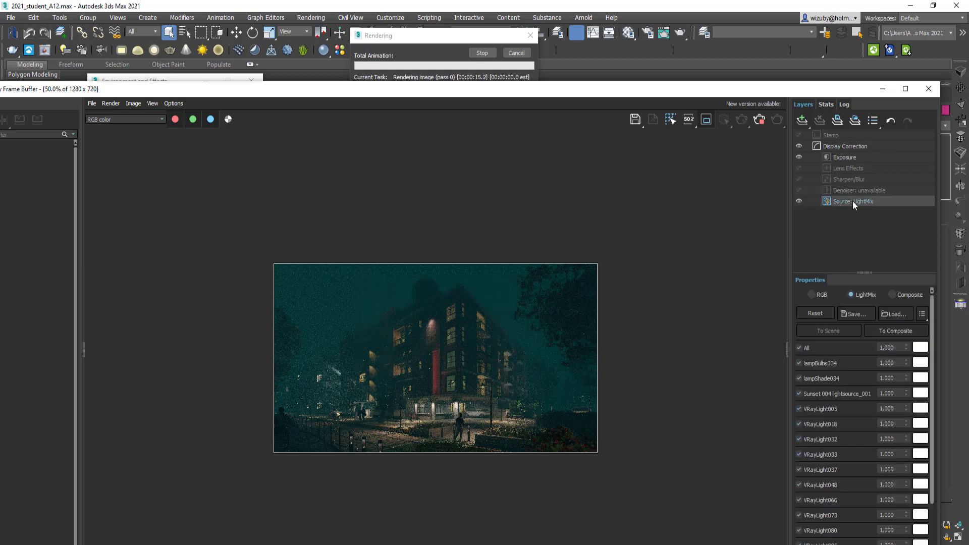
pyautogui.click(812, 295)
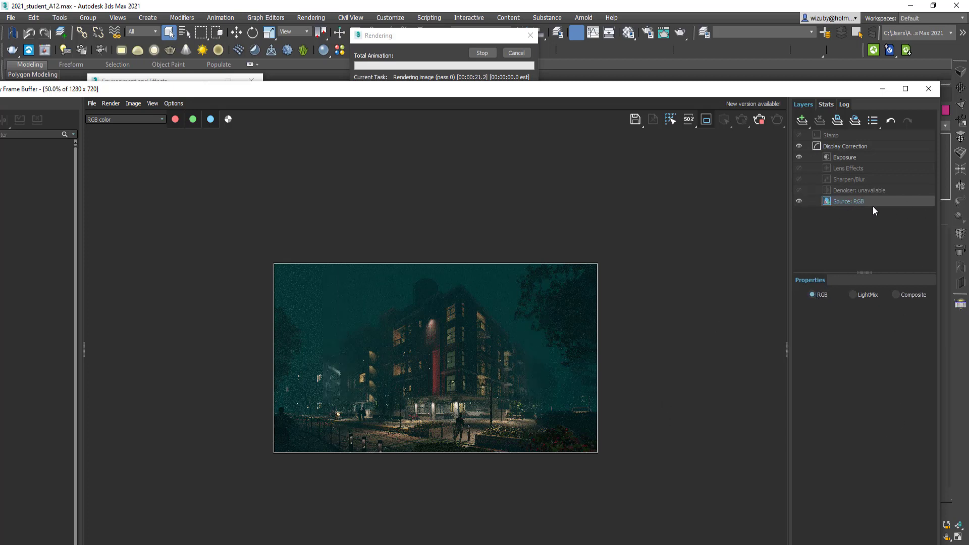
pyautogui.click(852, 294)
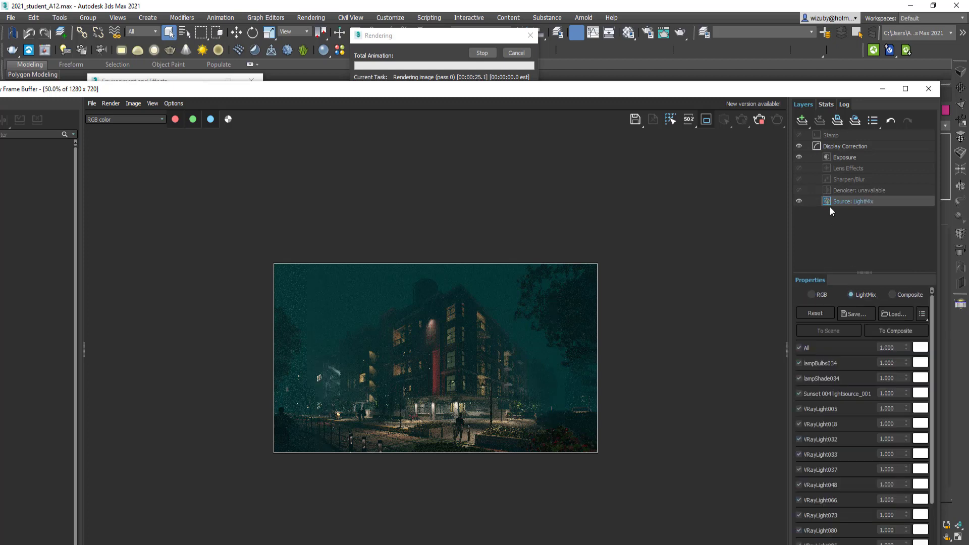
pyautogui.doubleClick(445, 423)
pyautogui.scroll(-4, 885, 455)
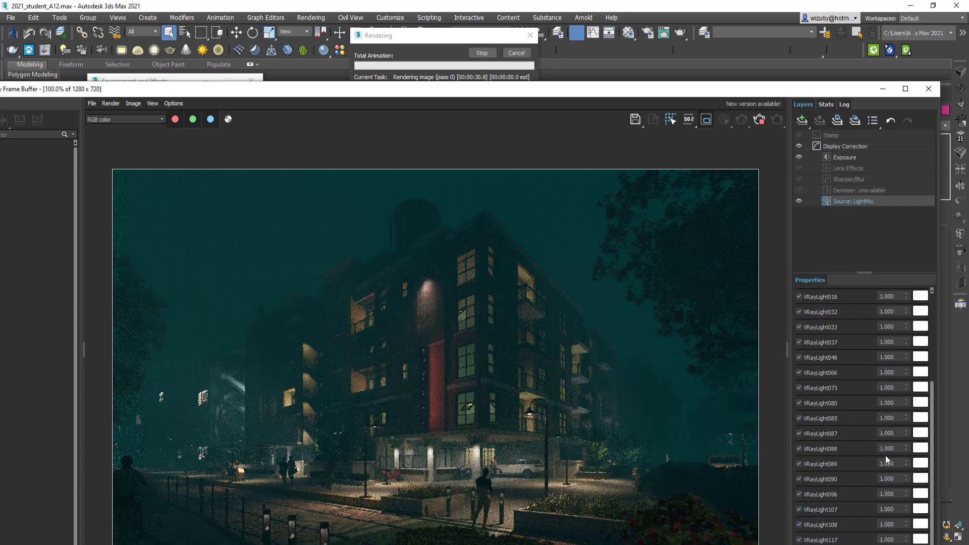
pyautogui.scroll(4, 918, 476)
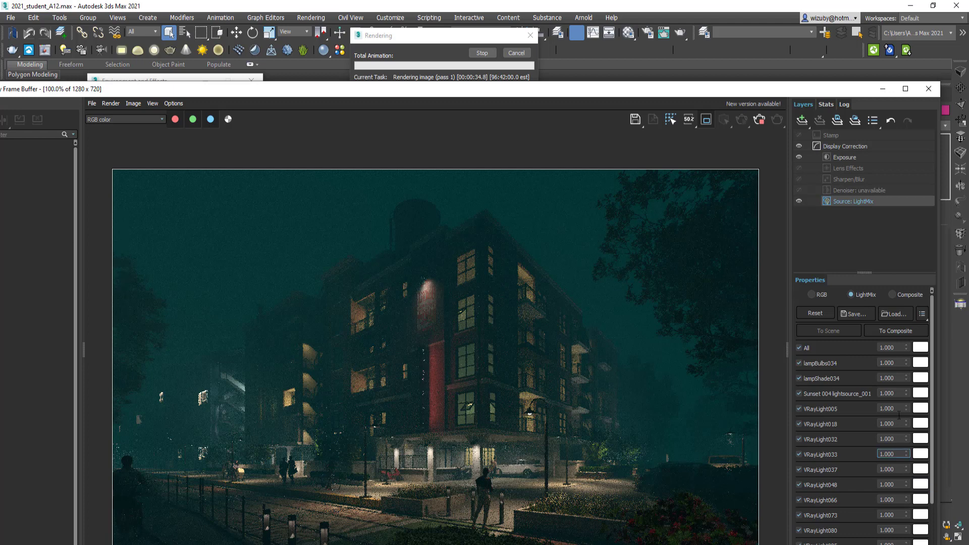
pyautogui.click(894, 363)
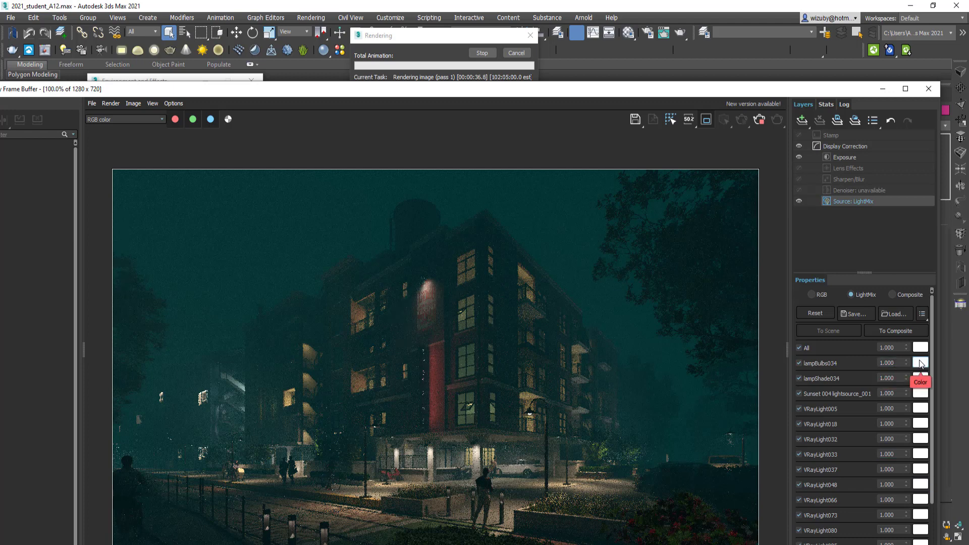
pyautogui.click(800, 347)
# - Enable lampBulbs034 alone and raise its LightMix intensity through 3 and 5 to 10
pyautogui.click(800, 363)
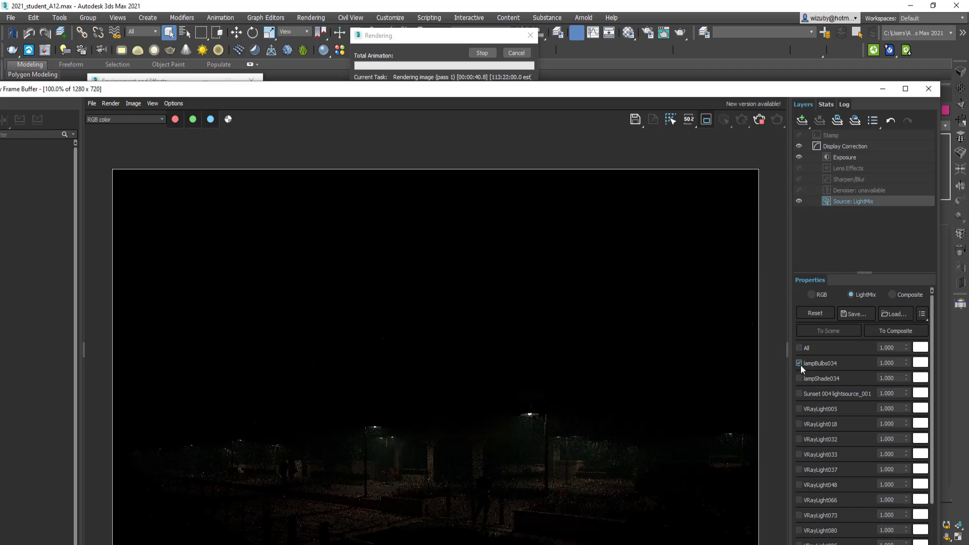
pyautogui.doubleClick(889, 363)
pyautogui.write('3')
pyautogui.press('Return')
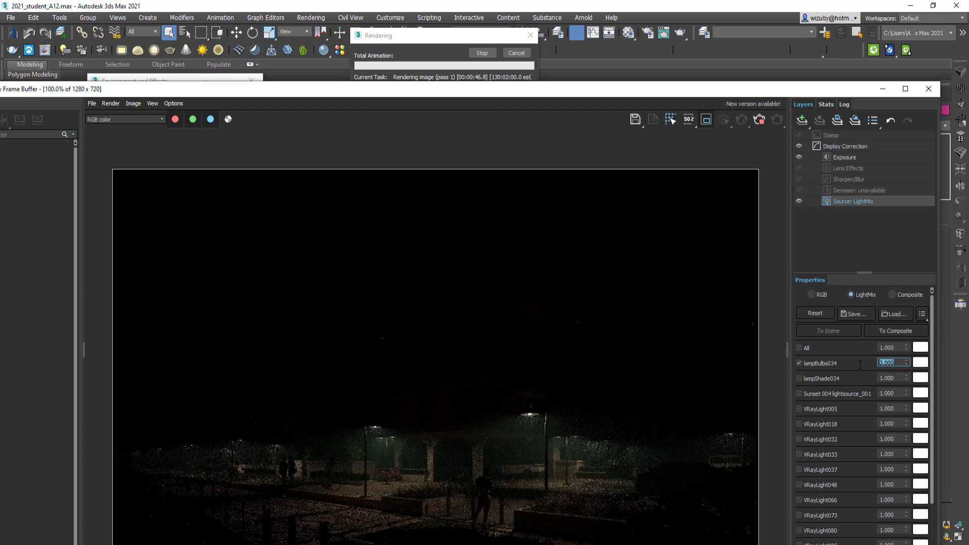
pyautogui.write('5')
pyautogui.press('Return')
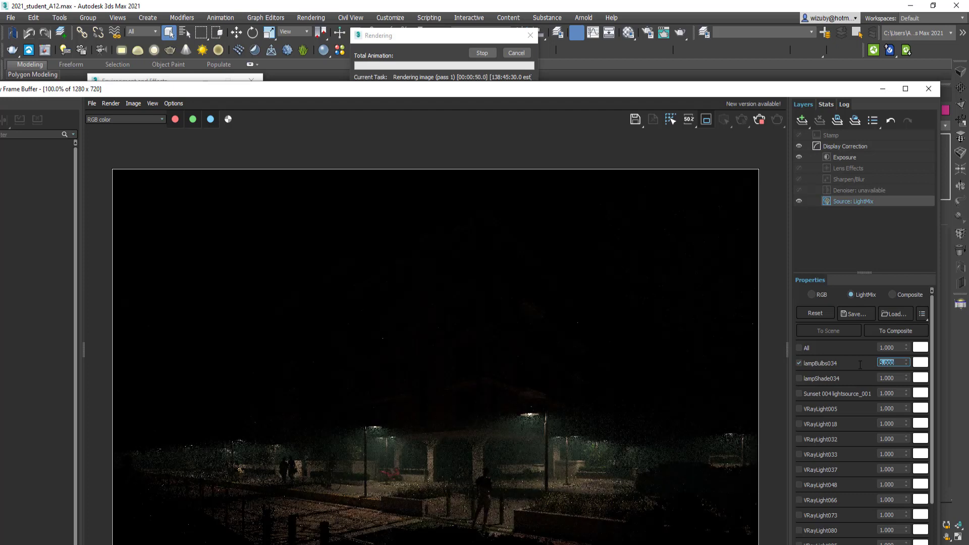
pyautogui.write('10')
pyautogui.press('Return')
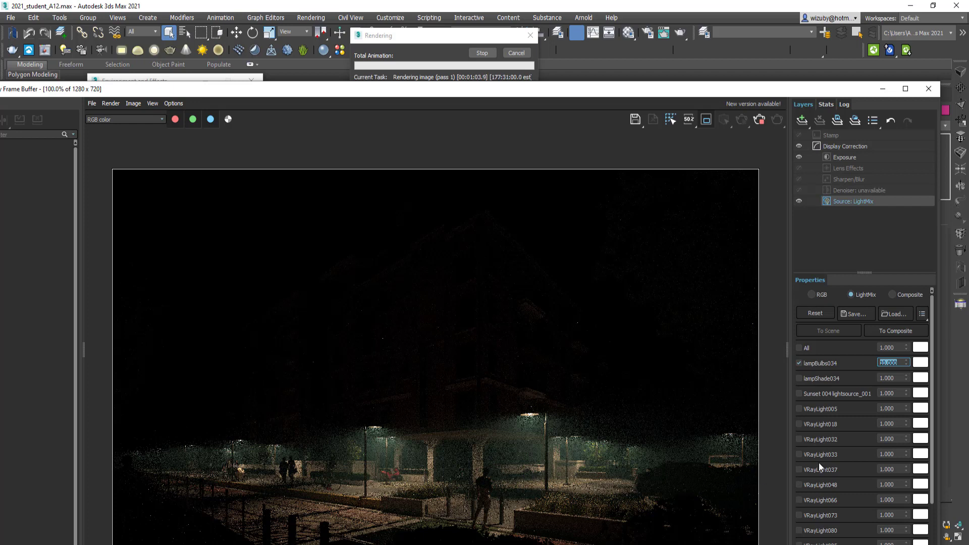
# - Switch lampShade034 on, toggling it off and on to compare the render
pyautogui.click(800, 378)
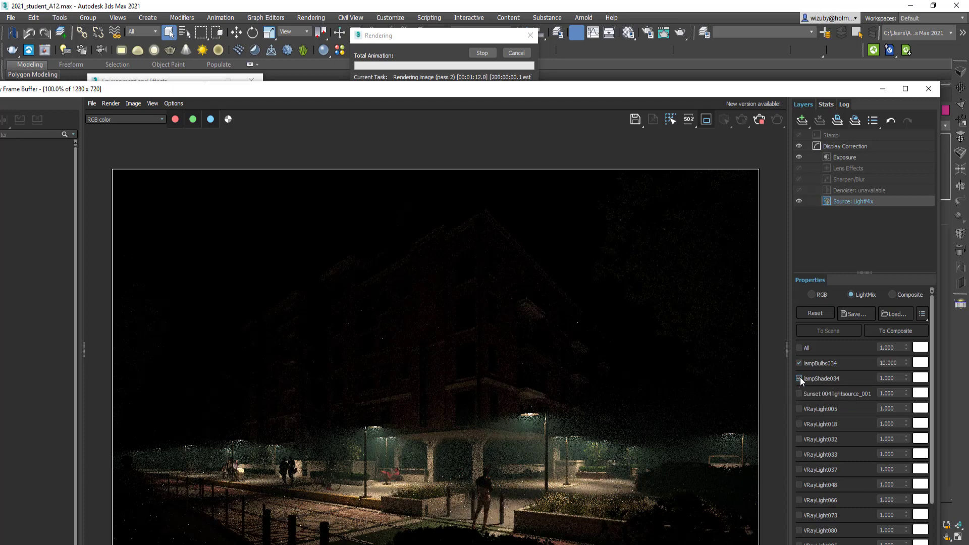
pyautogui.click(799, 378)
pyautogui.click(800, 378)
pyautogui.click(894, 380)
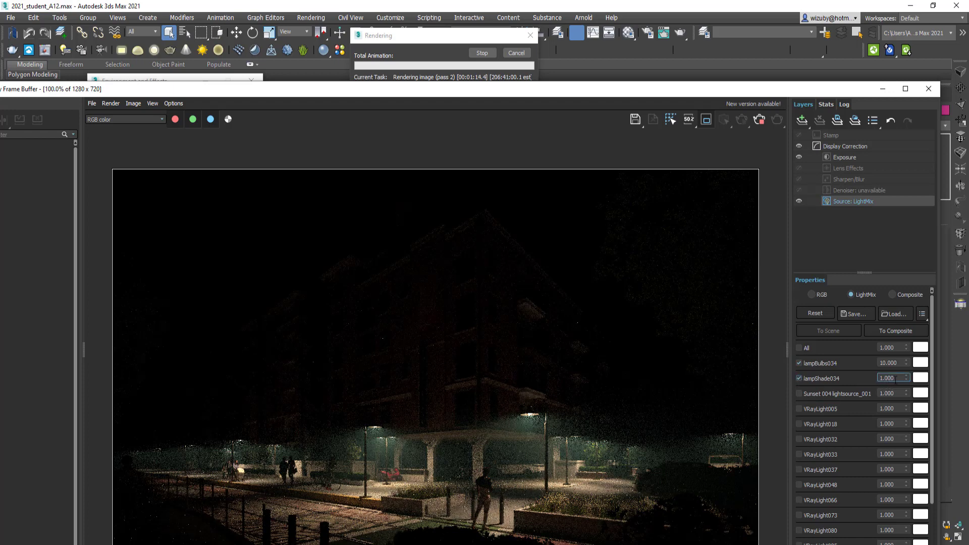
pyautogui.click(801, 378)
pyautogui.click(799, 378)
# - Try lampShade034 intensities of 10 and 5, then settle on 1
pyautogui.press('Tab')
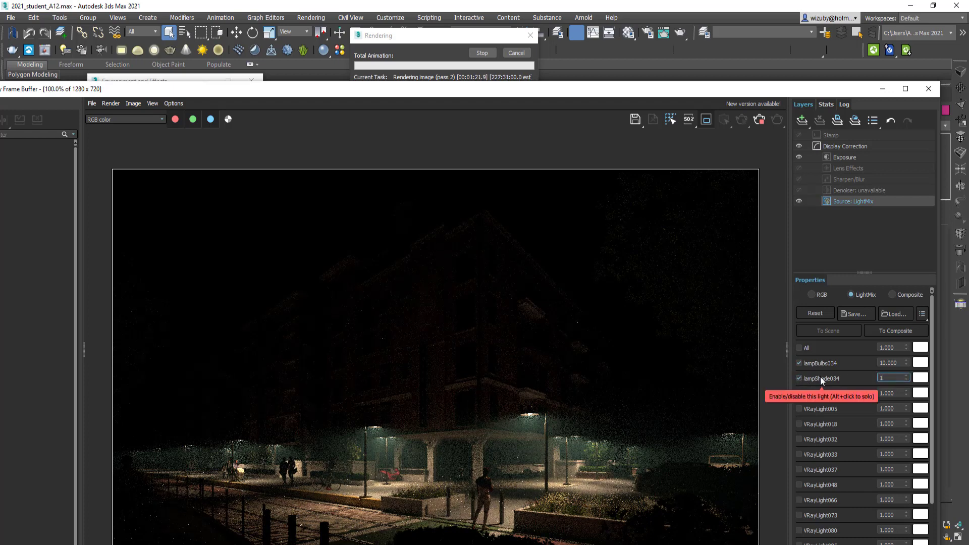
pyautogui.write('10')
pyautogui.press('Return')
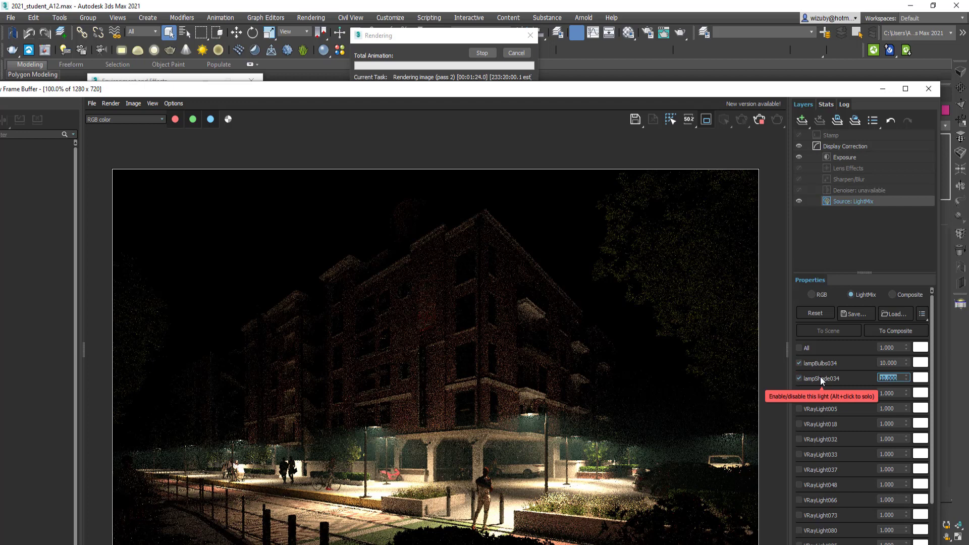
pyautogui.write('5')
pyautogui.press('Return')
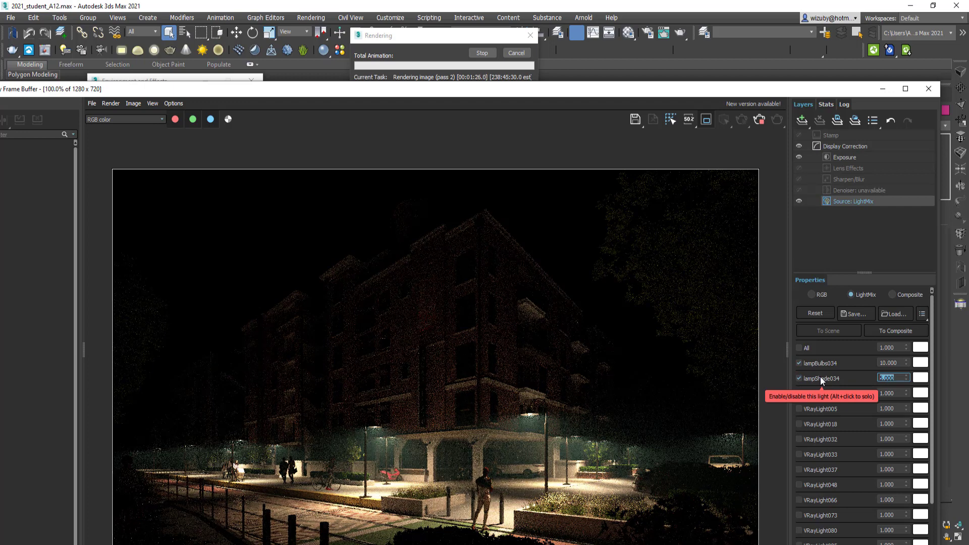
pyautogui.write('1')
pyautogui.press('Return')
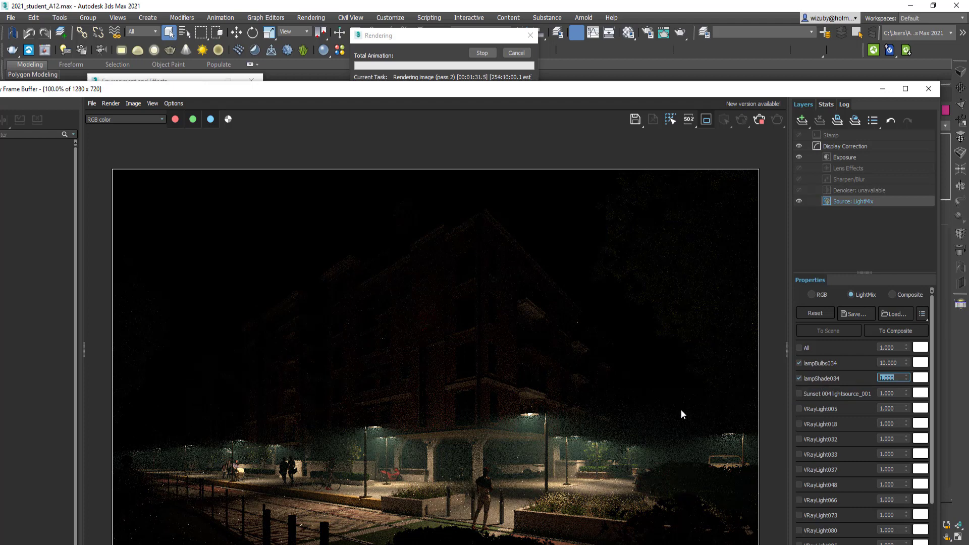
# - Enable Sunset 004 lightsource_001 and raise its intensity through 10 and 30 to 100
pyautogui.click(798, 393)
pyautogui.moveTo(896, 395); pyautogui.dragTo(881, 397)
pyautogui.write('10')
pyautogui.press('Return')
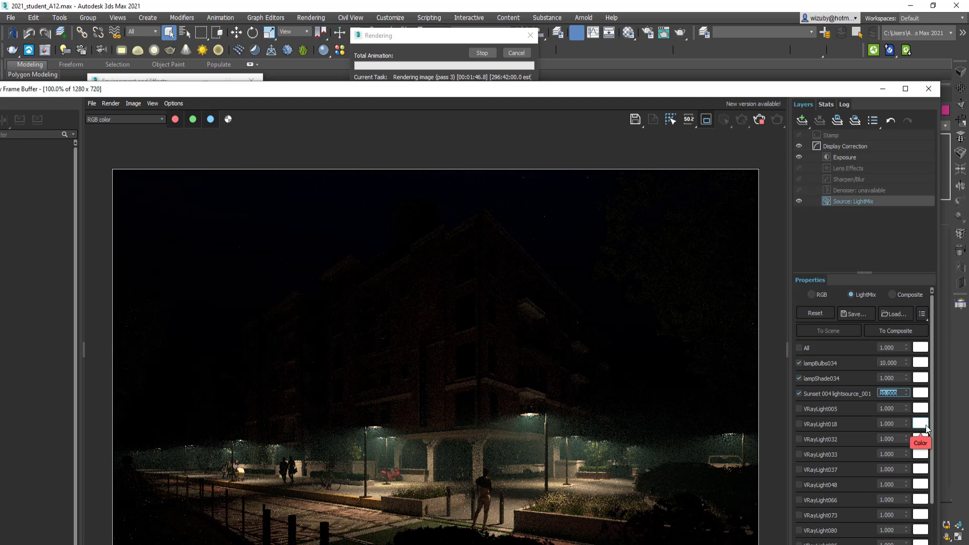
pyautogui.write('30')
pyautogui.press('Return')
pyautogui.write('100')
pyautogui.press('Return')
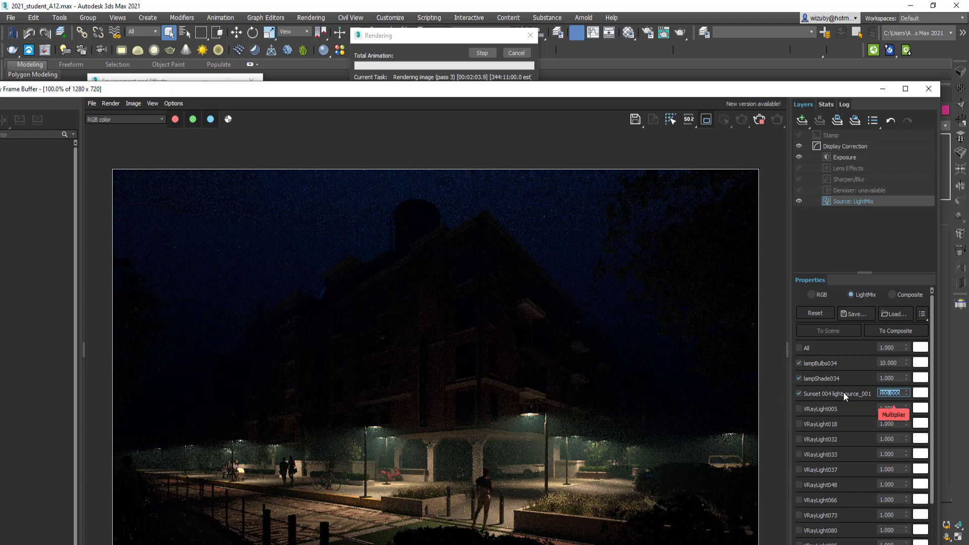
pyautogui.click(893, 393)
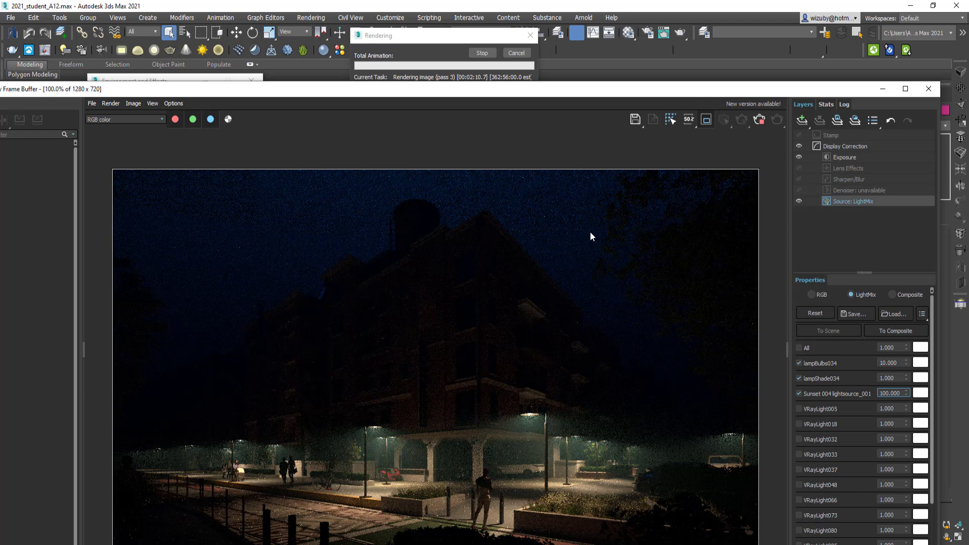
pyautogui.scroll(-2, 573, 234)
pyautogui.scroll(2, 499, 338)
# - Enable VRayLight005 at intensity 10, toggling it off and on to compare
pyautogui.click(798, 409)
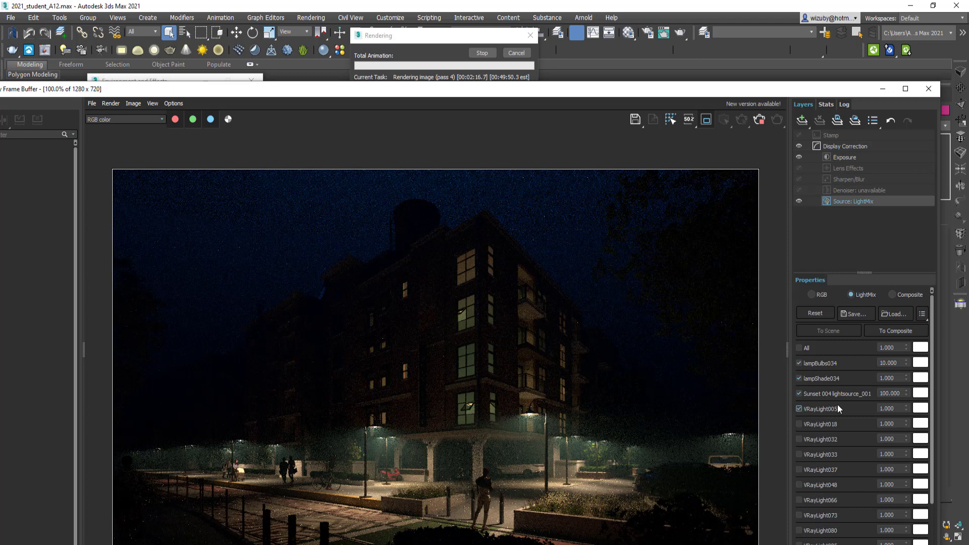
pyautogui.click(903, 409)
pyautogui.press('BackSpace')
pyautogui.press('BackSpace')
pyautogui.press('BackSpace')
pyautogui.press('BackSpace')
pyautogui.press('BackSpace')
pyautogui.write('10')
pyautogui.press('Return')
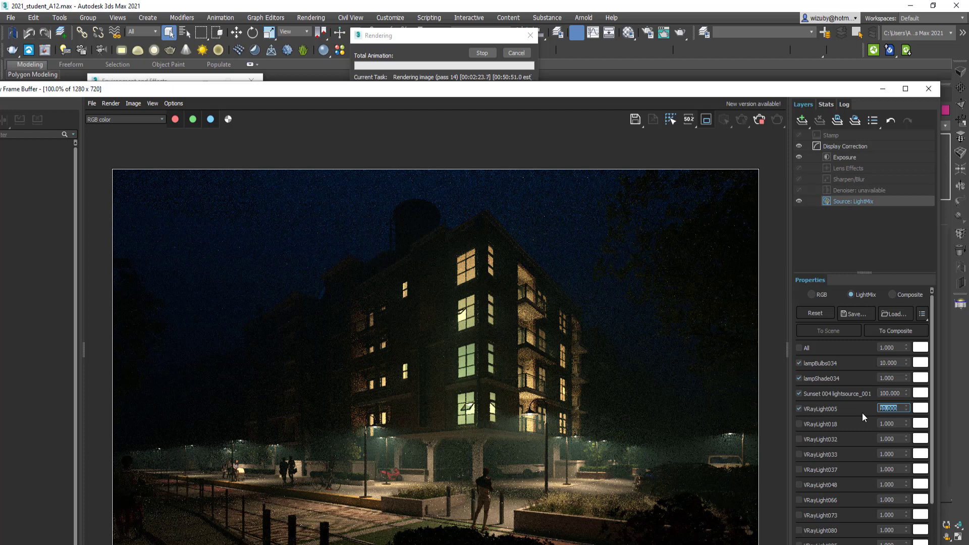
pyautogui.click(798, 408)
pyautogui.click(798, 409)
pyautogui.click(798, 408)
pyautogui.click(798, 409)
pyautogui.click(798, 409)
pyautogui.click(799, 408)
pyautogui.click(798, 409)
pyautogui.click(798, 409)
# - Turn on VRayLight018 and set its multiplier to 3, then 2
pyautogui.click(799, 424)
pyautogui.click(799, 424)
pyautogui.click(798, 424)
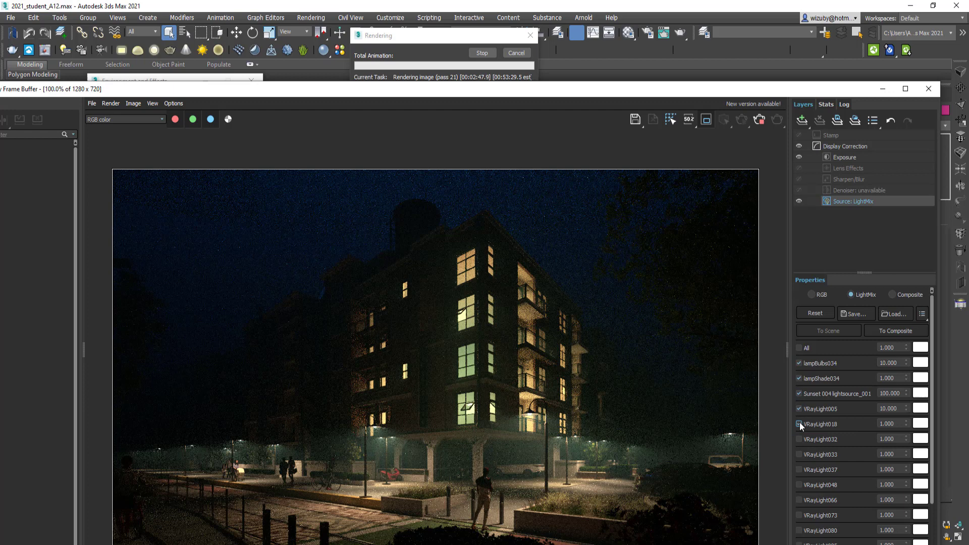
pyautogui.click(855, 423)
pyautogui.write('3')
pyautogui.press('Return')
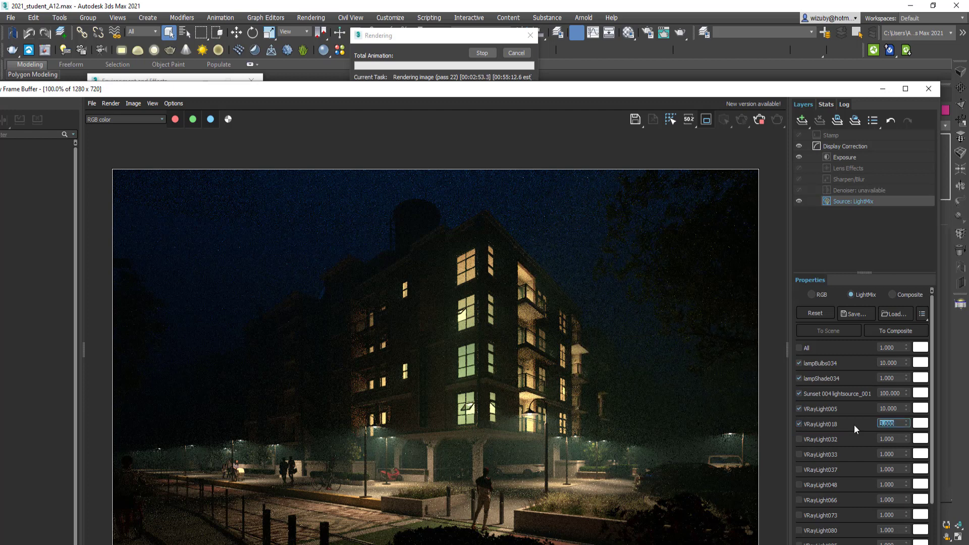
pyautogui.write('2')
pyautogui.press('Return')
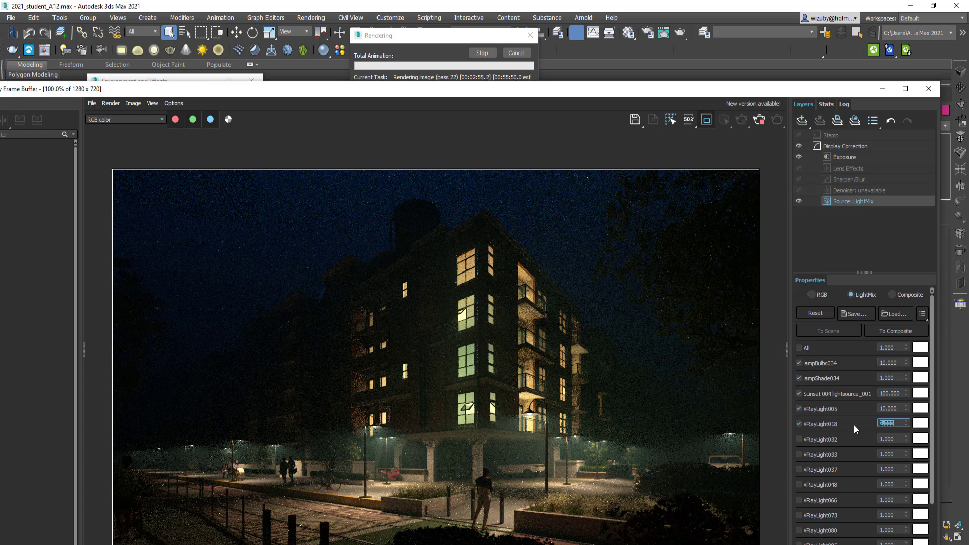
# - Turn on VRayLight032 with a multiplier of 5
pyautogui.click(799, 439)
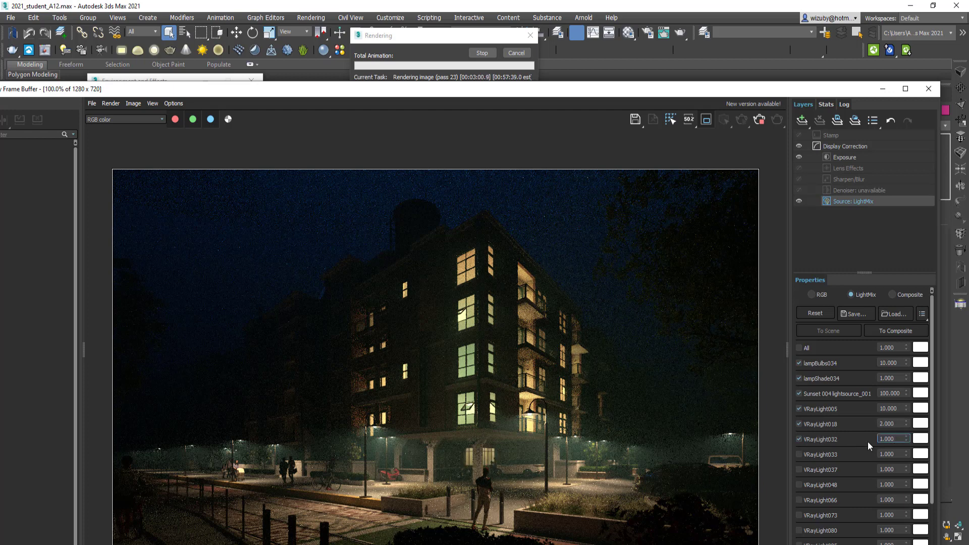
pyautogui.write('5')
pyautogui.press('Return')
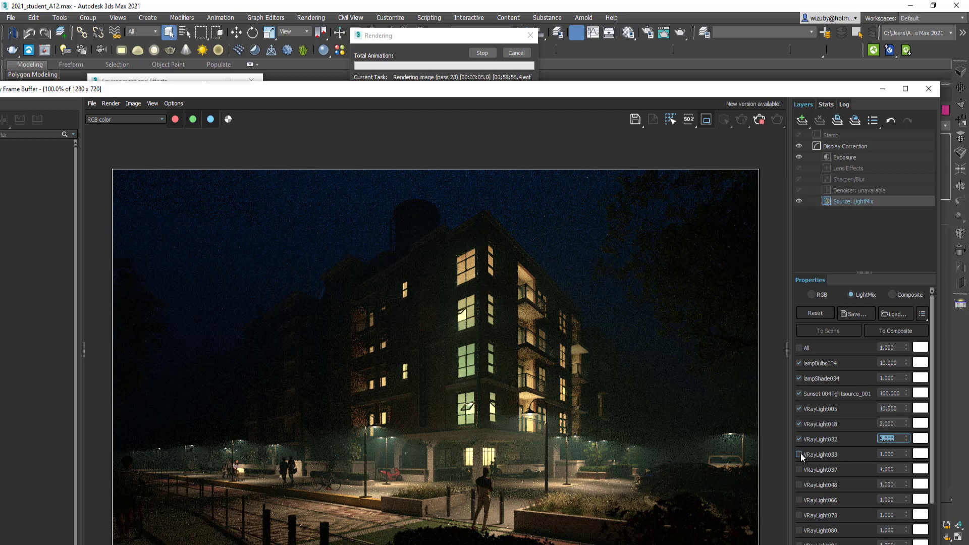
# - Turn on VRayLight033 and VRayLight037 in the LightMix
pyautogui.click(799, 453)
pyautogui.click(894, 454)
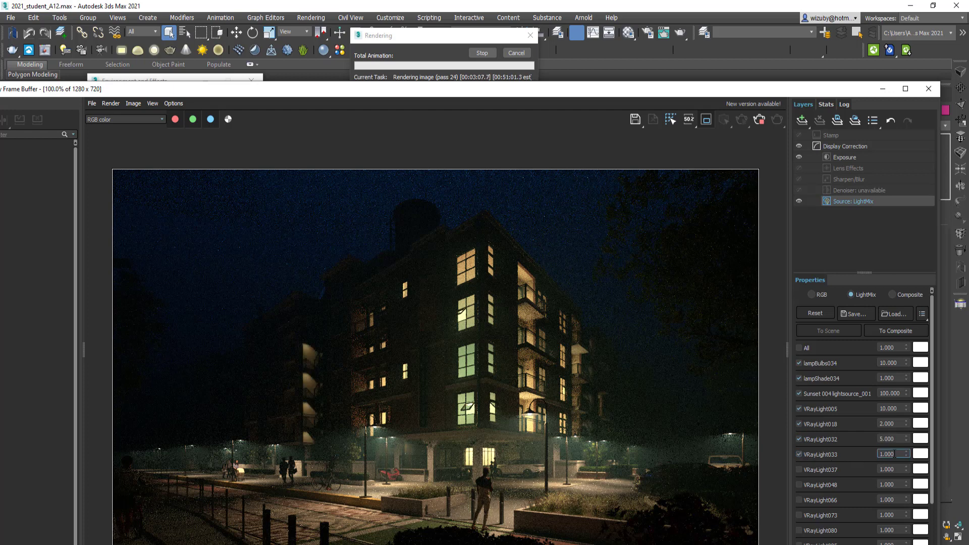
pyautogui.click(800, 469)
# - Turn on VRayLight048 at multiplier 3 with a warm 4210 K orange tint
pyautogui.click(798, 484)
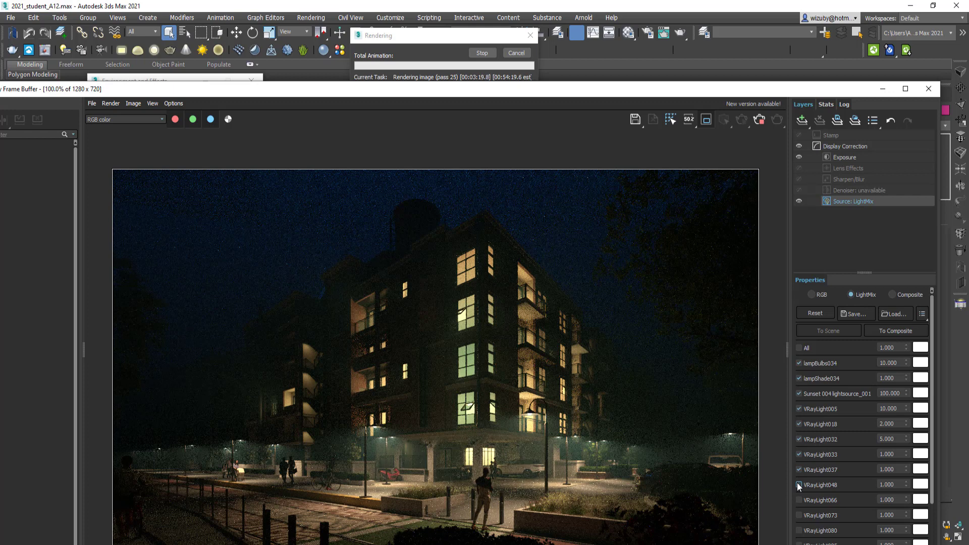
pyautogui.click(879, 483)
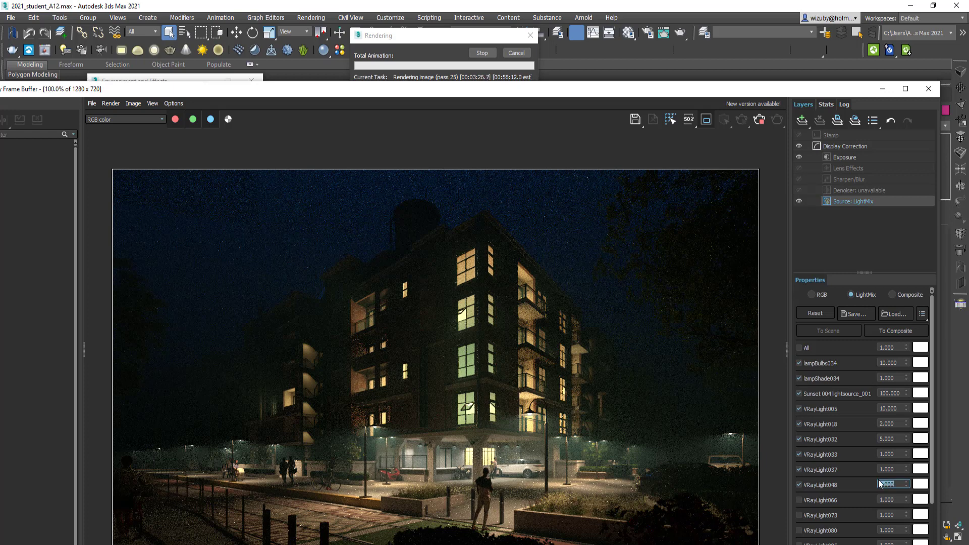
pyautogui.write('3')
pyautogui.press('Return')
pyautogui.click(920, 483)
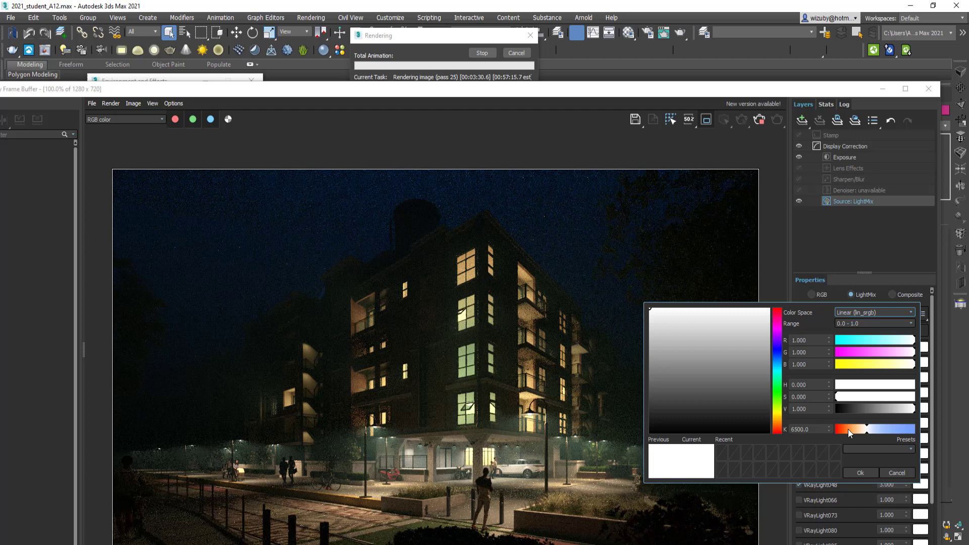
pyautogui.click(853, 430)
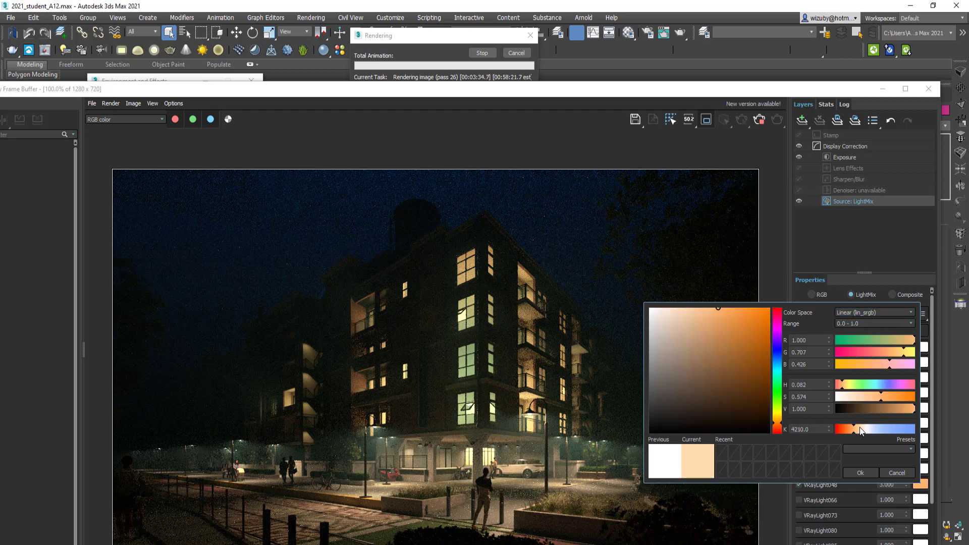
pyautogui.click(860, 473)
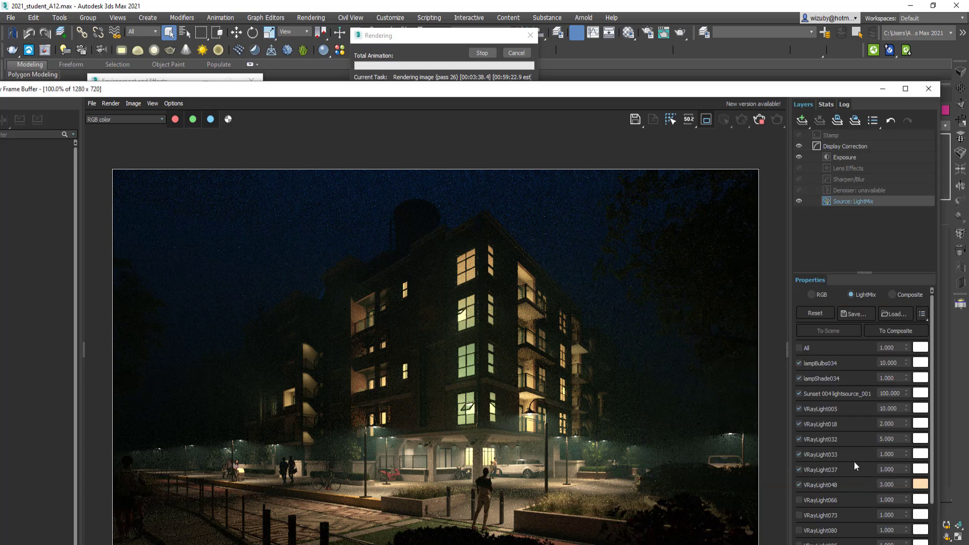
# - Turn on VRayLight066 and VRayLight073, each at multiplier 5
pyautogui.click(798, 500)
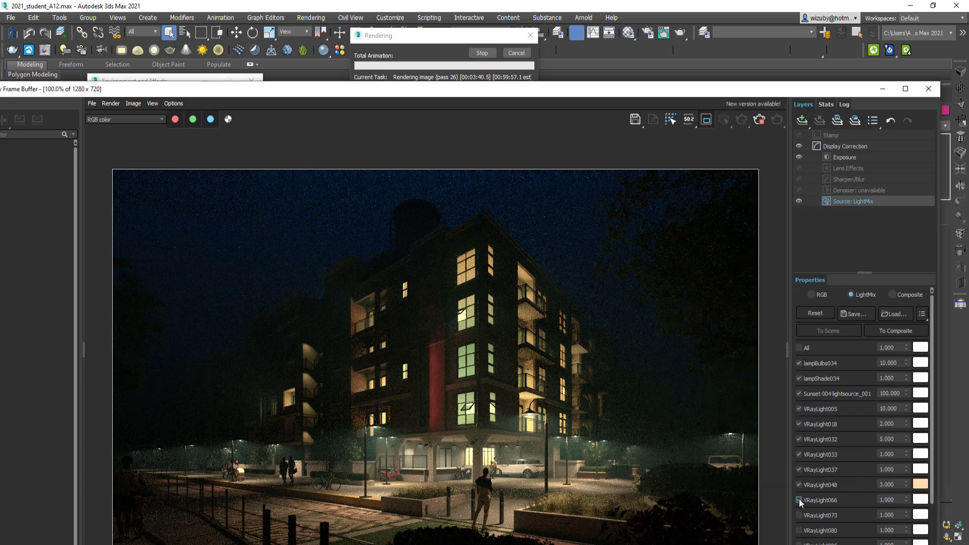
pyautogui.click(907, 497)
pyautogui.write('5')
pyautogui.press('Return')
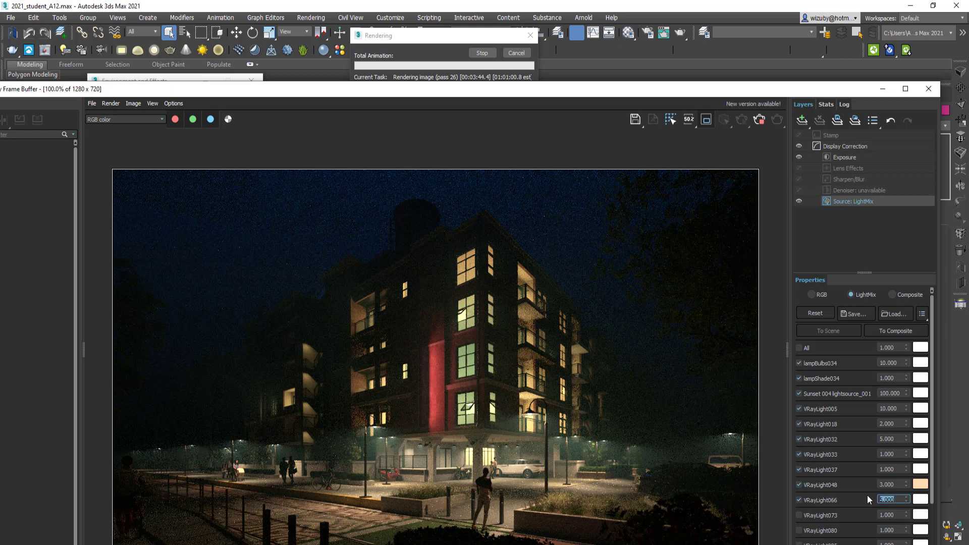
pyautogui.click(799, 515)
pyautogui.click(864, 514)
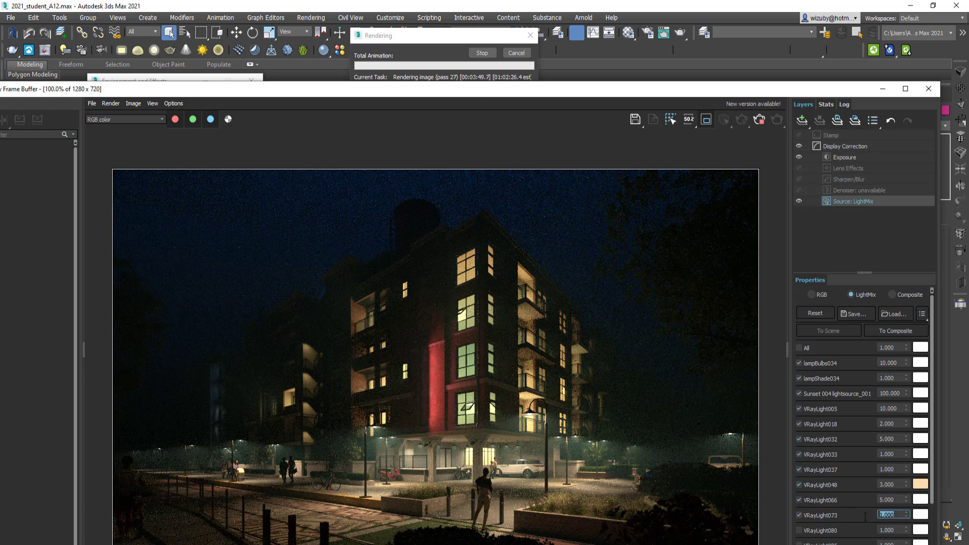
pyautogui.write('5')
pyautogui.press('Return')
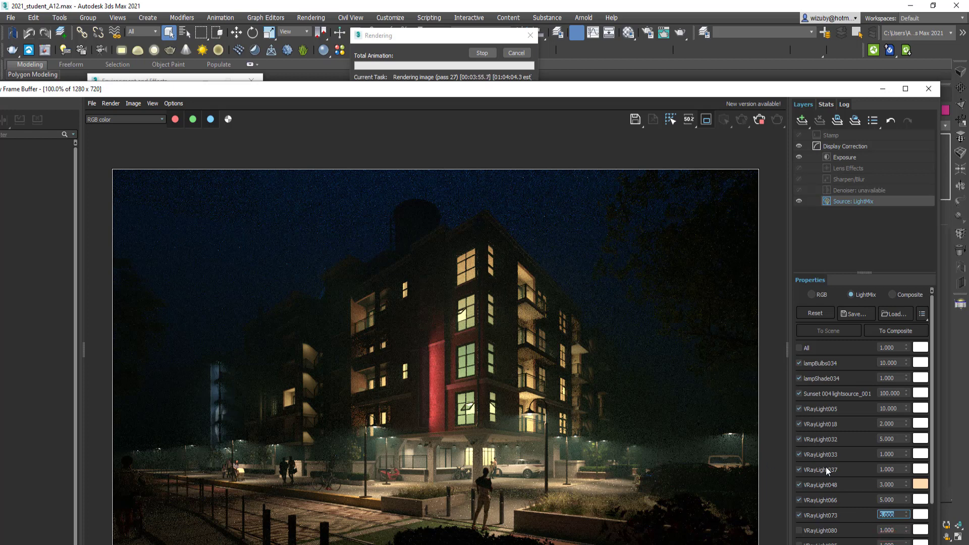
# - Turn on VRayLight080 at multiplier 3 after comparing it off and on
pyautogui.click(798, 530)
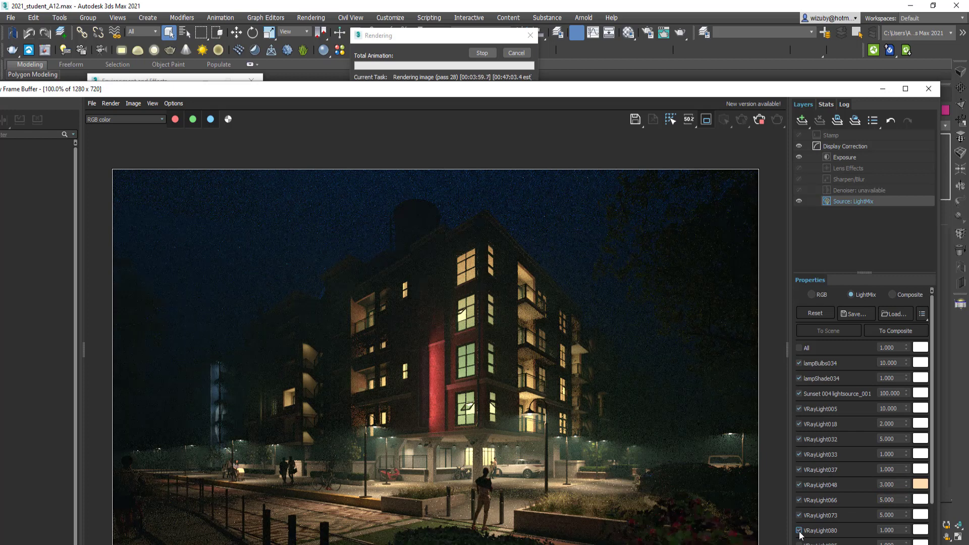
pyautogui.click(799, 531)
pyautogui.click(799, 531)
pyautogui.doubleClick(889, 530)
pyautogui.write('3')
pyautogui.press('Return')
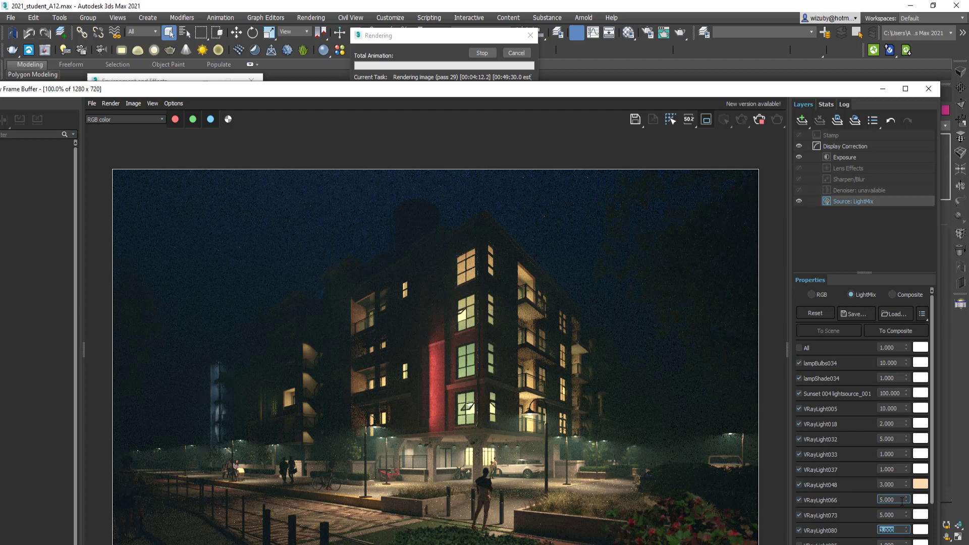
# - Turn on VRayLight085 at multiplier 4 and show the Exposure layer settings
pyautogui.scroll(-2, 833, 480)
pyautogui.click(799, 483)
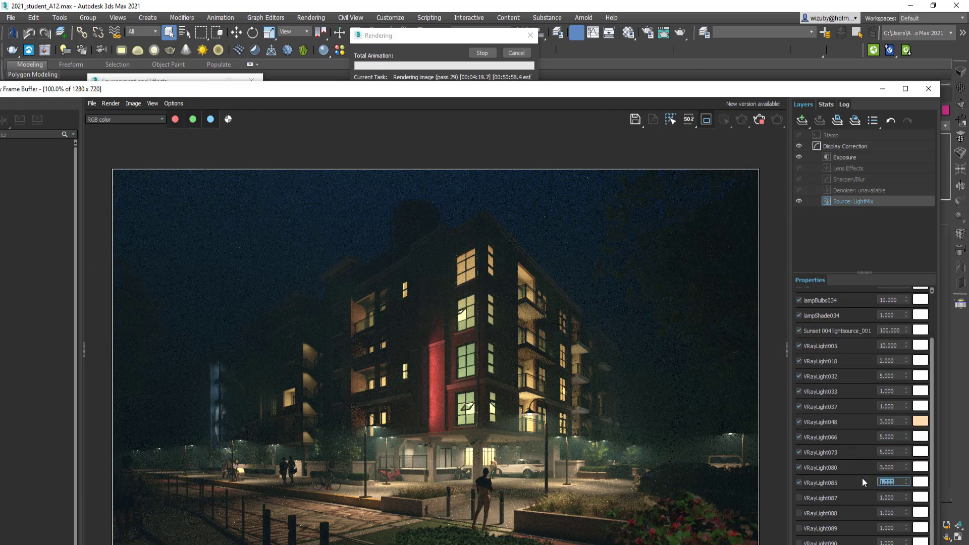
pyautogui.write('4')
pyautogui.press('Return')
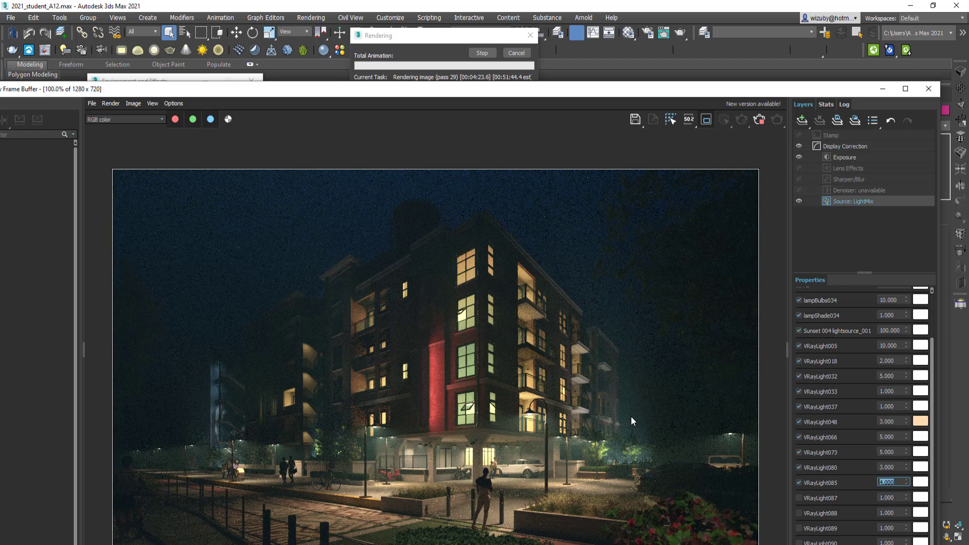
pyautogui.click(853, 157)
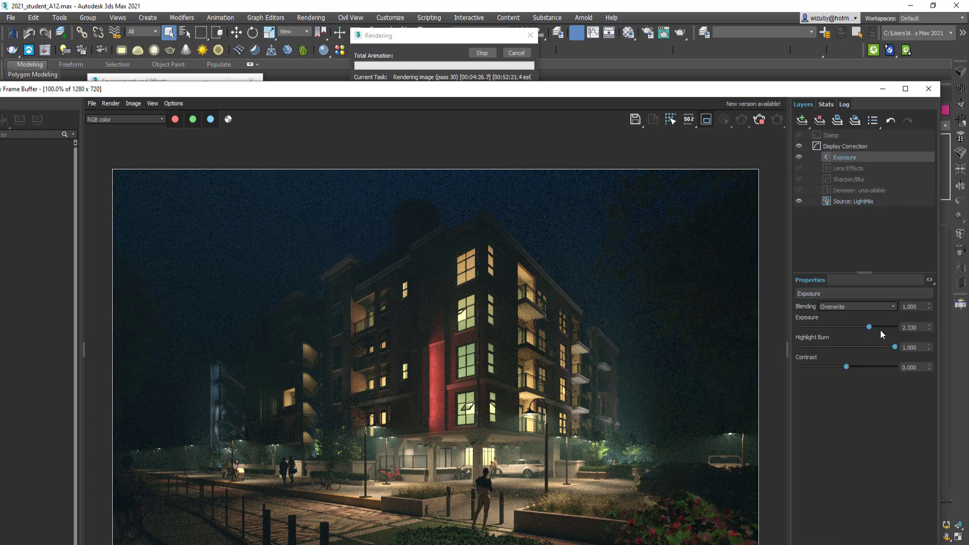
# - Back in the LightMix list, lower Sunset 004 lightsource_001's multiplier to 50, then 30
pyautogui.click(852, 201)
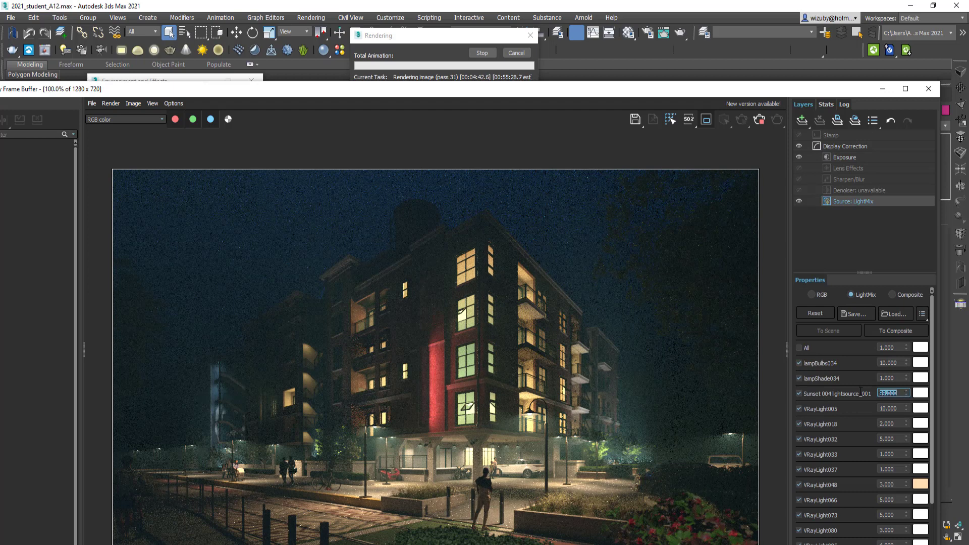
pyautogui.write('50')
pyautogui.press('Return')
pyautogui.write('30')
pyautogui.press('Return')
# - Switch on VRayLight087, 088, 089 and 090, the left stairwell light, in the LightMix
pyautogui.scroll(-2, 844, 501)
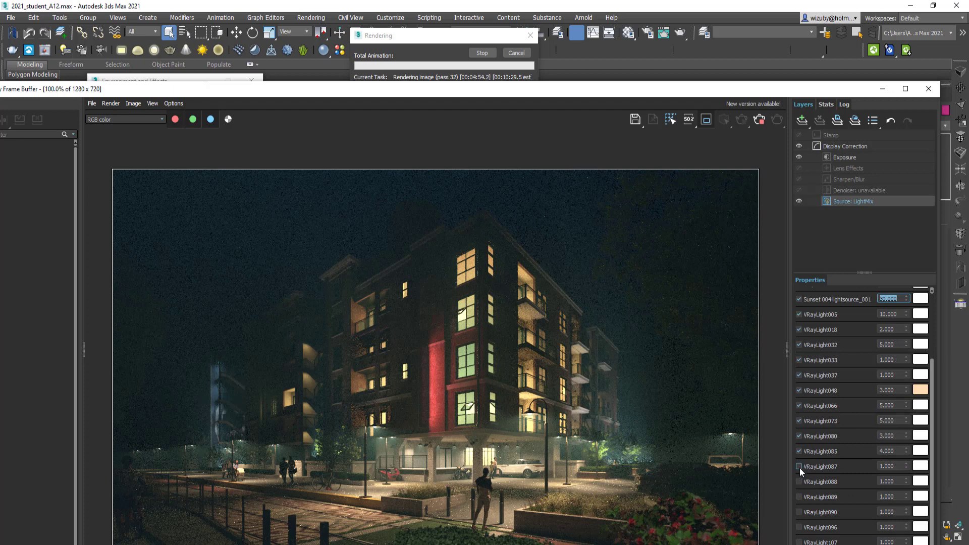
pyautogui.click(799, 467)
pyautogui.click(798, 497)
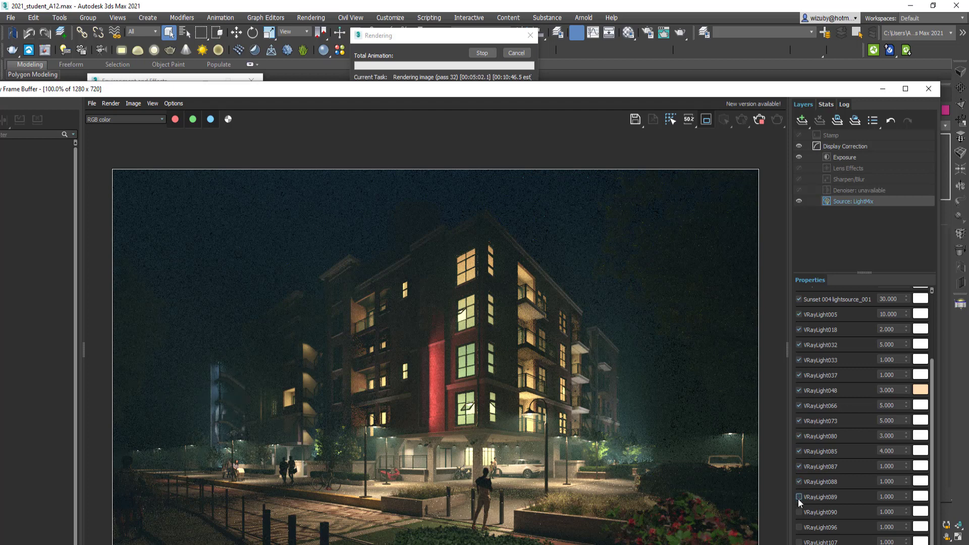
pyautogui.click(798, 497)
pyautogui.click(799, 511)
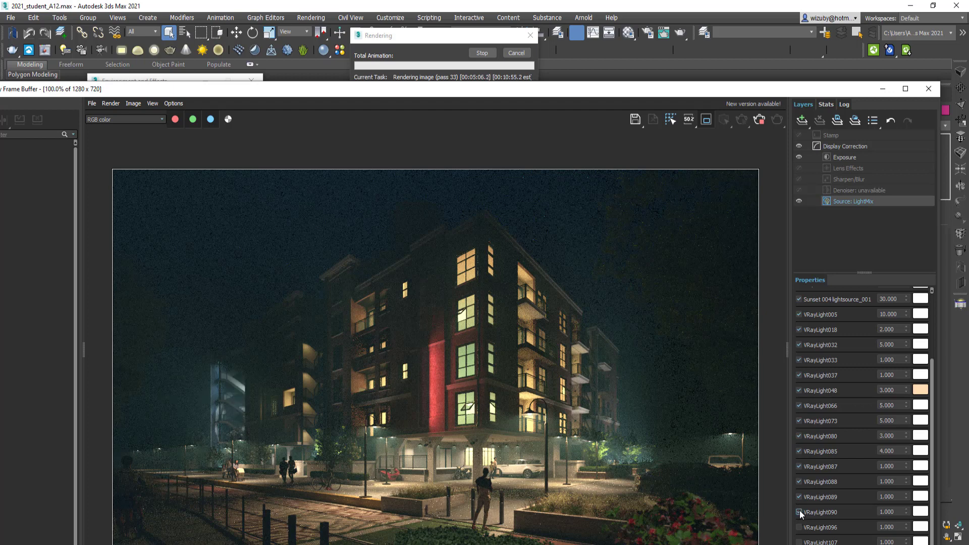
# - Enable VRayLight096 and boost its multiplier to 10
pyautogui.click(798, 527)
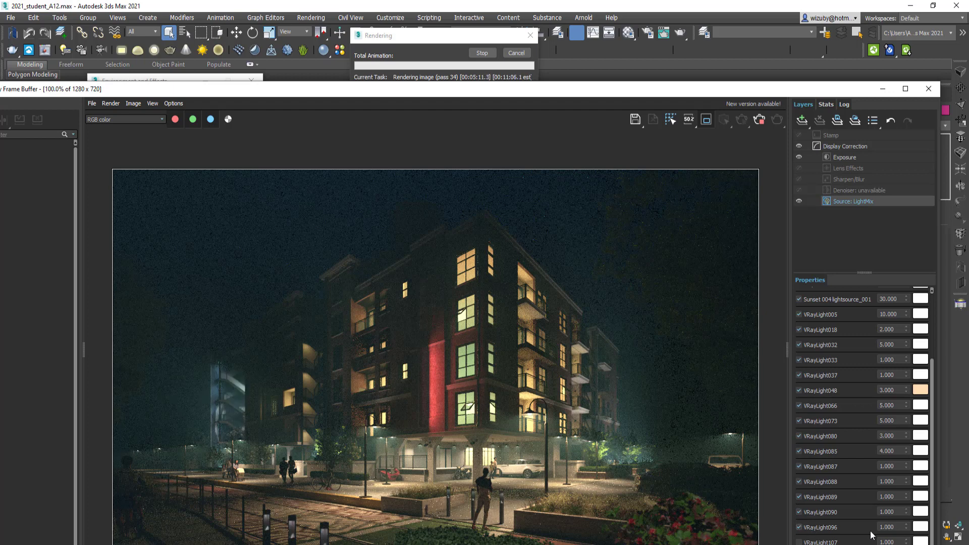
pyautogui.click(889, 527)
pyautogui.write('10')
pyautogui.press('Return')
pyautogui.scroll(-2, 889, 527)
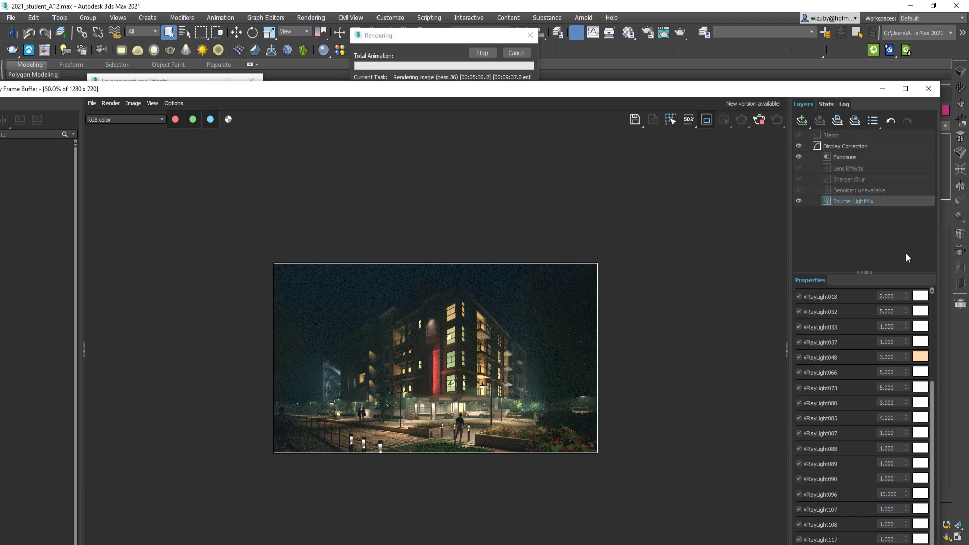
# - Turn the Self Illumination contribution on, comparing the render with it on and off
pyautogui.moveTo(819, 92); pyautogui.dragTo(804, 30)
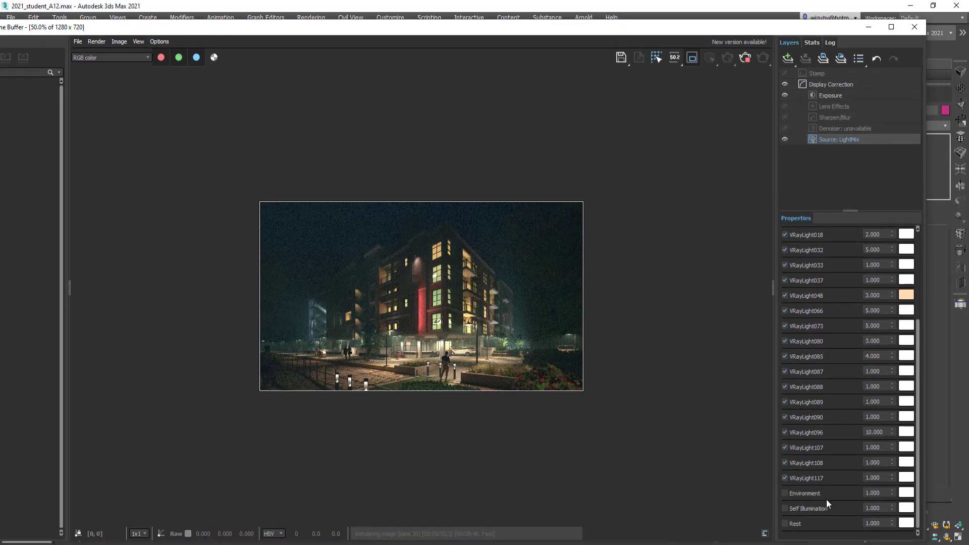
pyautogui.click(785, 509)
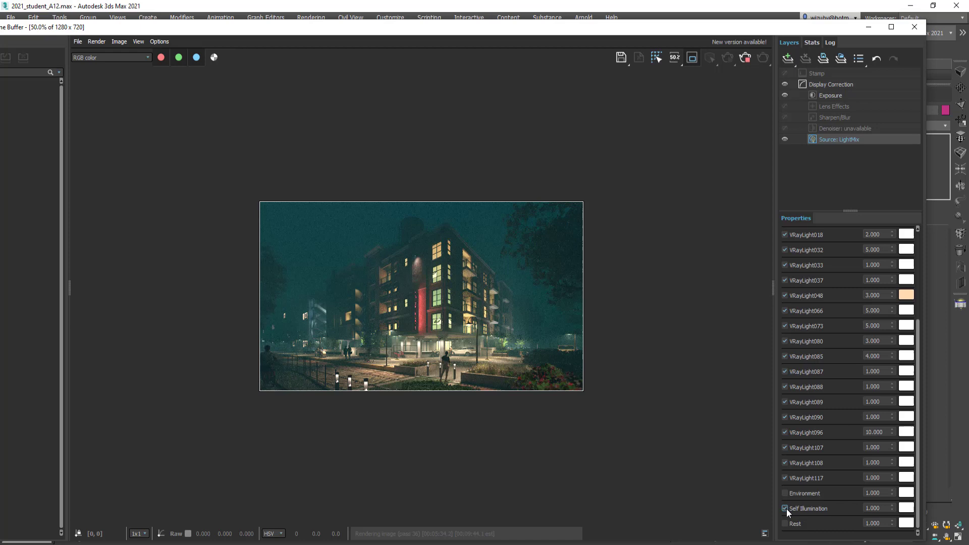
pyautogui.click(785, 509)
pyautogui.click(786, 508)
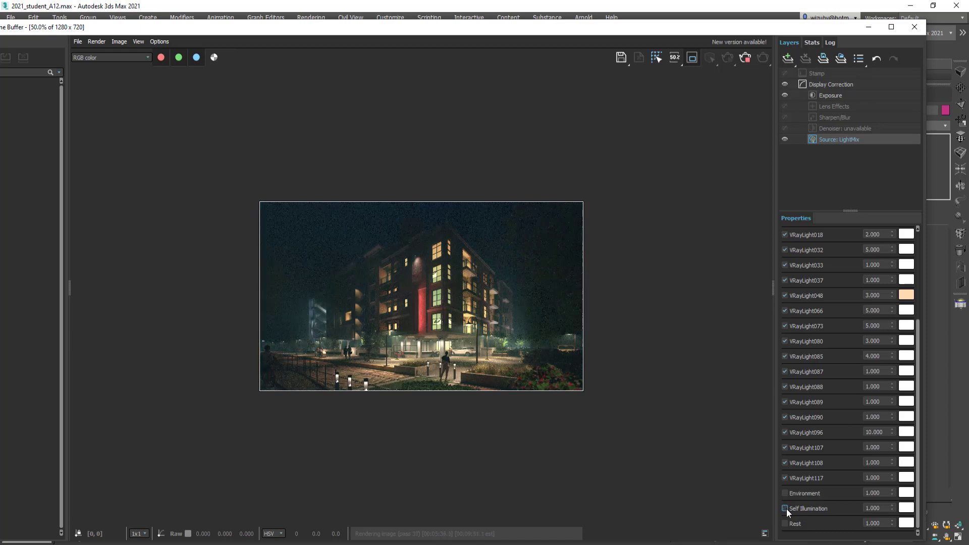
pyautogui.click(785, 509)
pyautogui.click(785, 508)
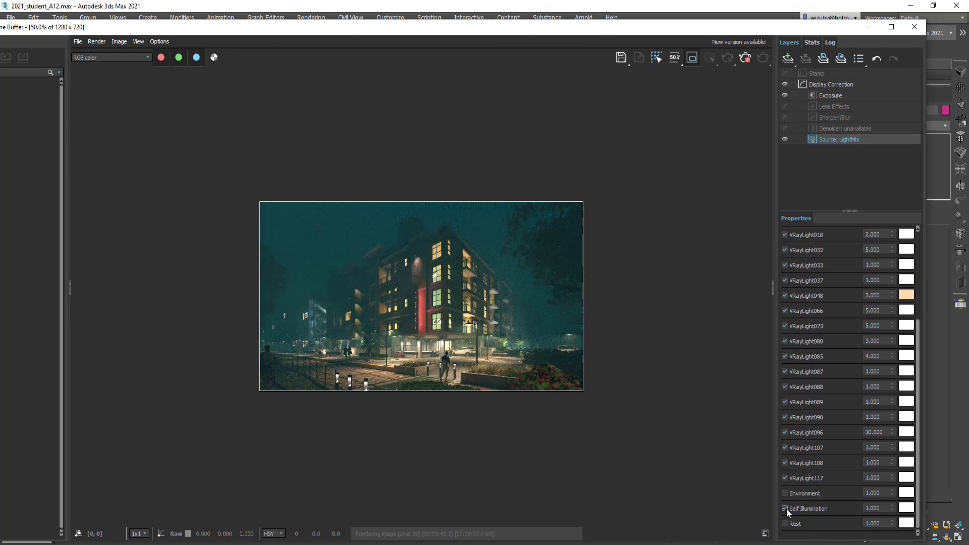
# - Set the Self Illumination multiplier to 2 after trying 10 and 1 at 100% view
pyautogui.doubleClick(873, 507)
pyautogui.write('10')
pyautogui.press('Return')
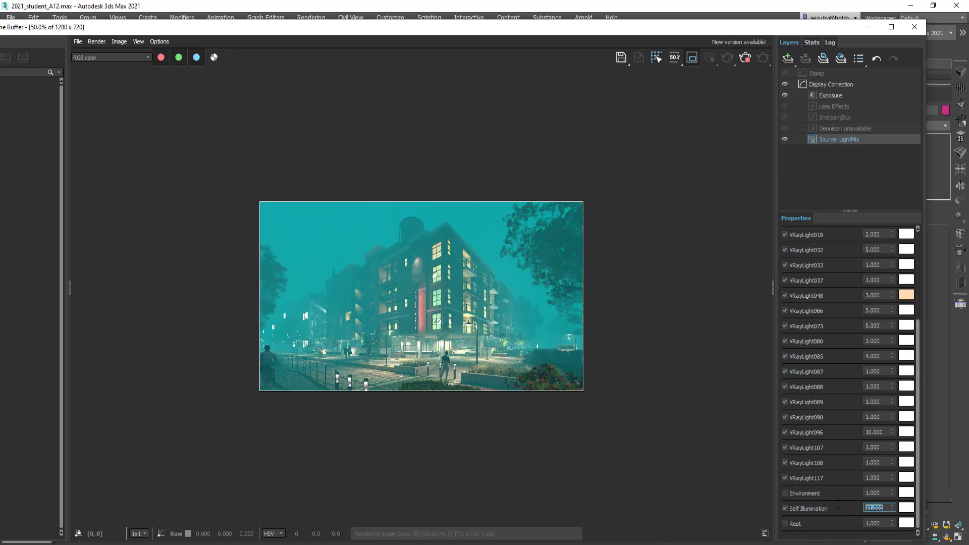
pyautogui.doubleClick(426, 311)
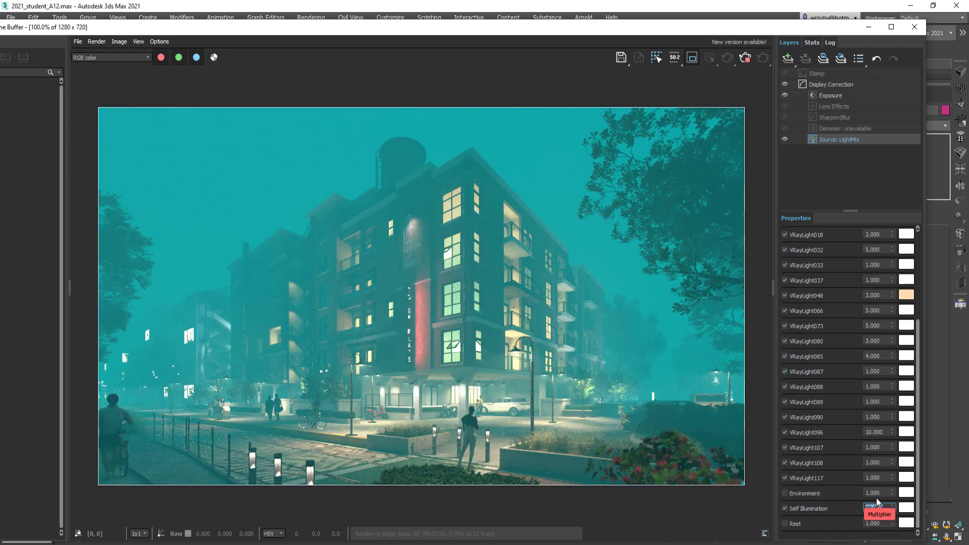
pyautogui.write('1')
pyautogui.press('Return')
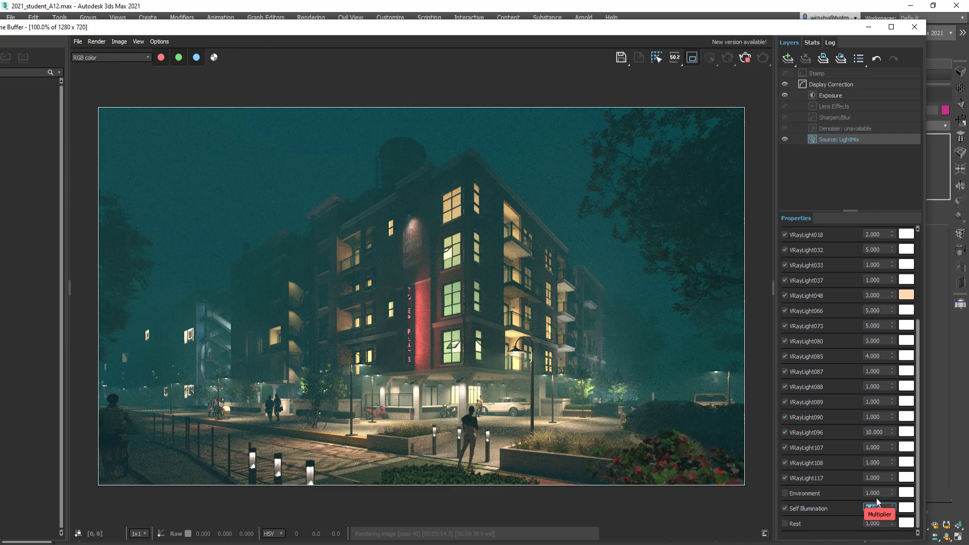
pyautogui.write('2')
pyautogui.press('Return')
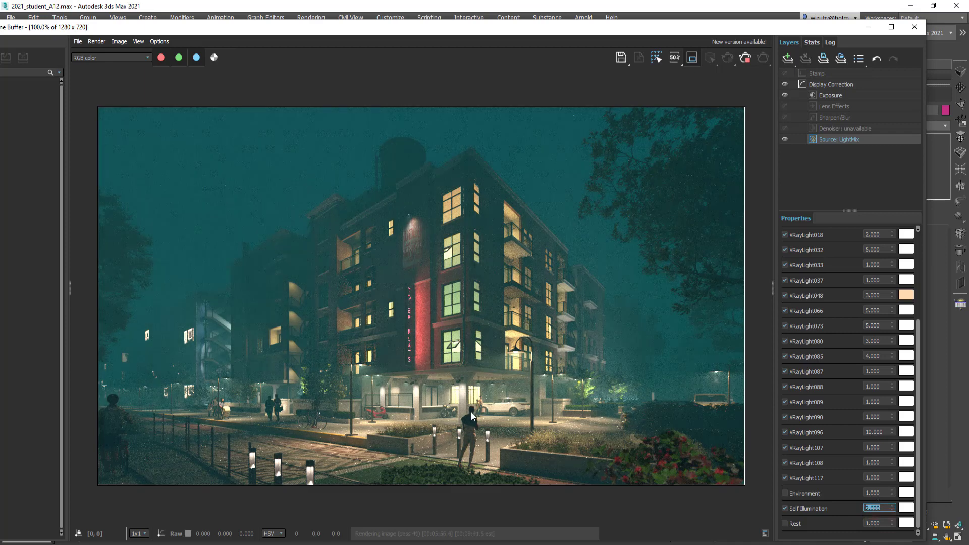
pyautogui.scroll(-2, 471, 412)
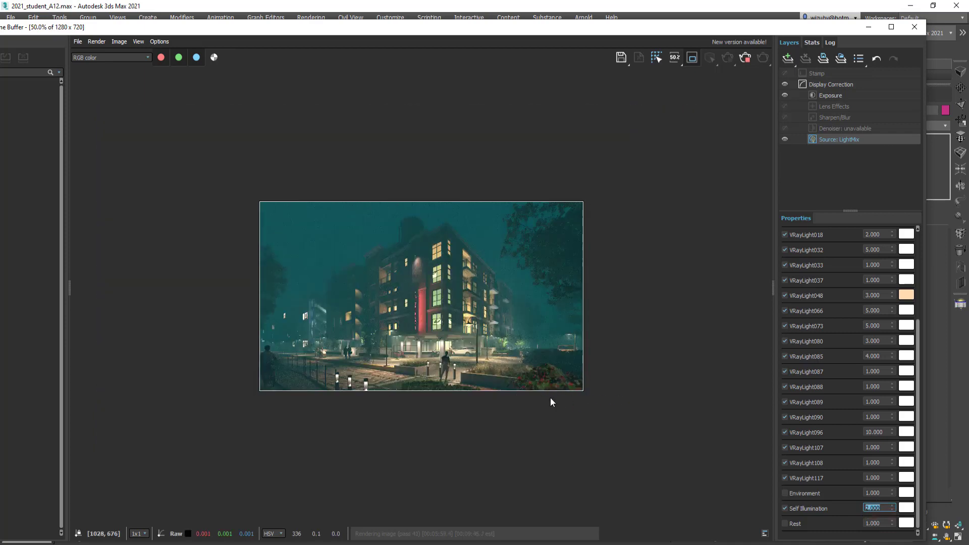
pyautogui.scroll(3, 813, 319)
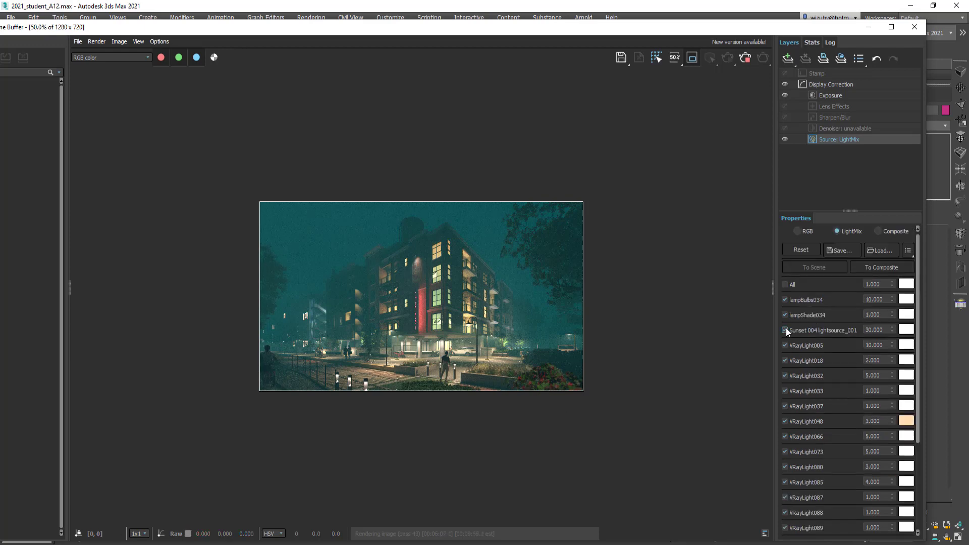
# - Give the Self Illumination light a light blue tint from its colour swatch
pyautogui.scroll(2, 416, 339)
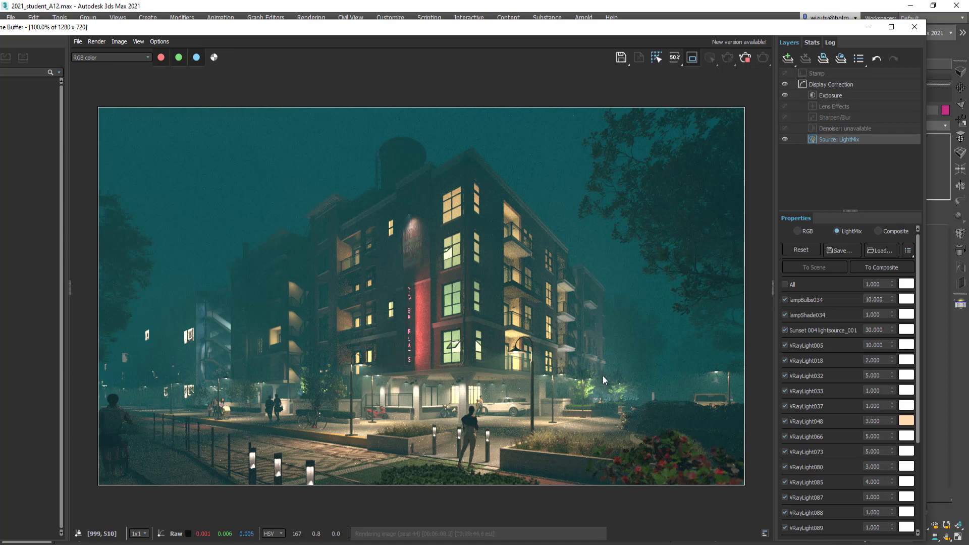
pyautogui.scroll(-3, 853, 404)
pyautogui.click(907, 431)
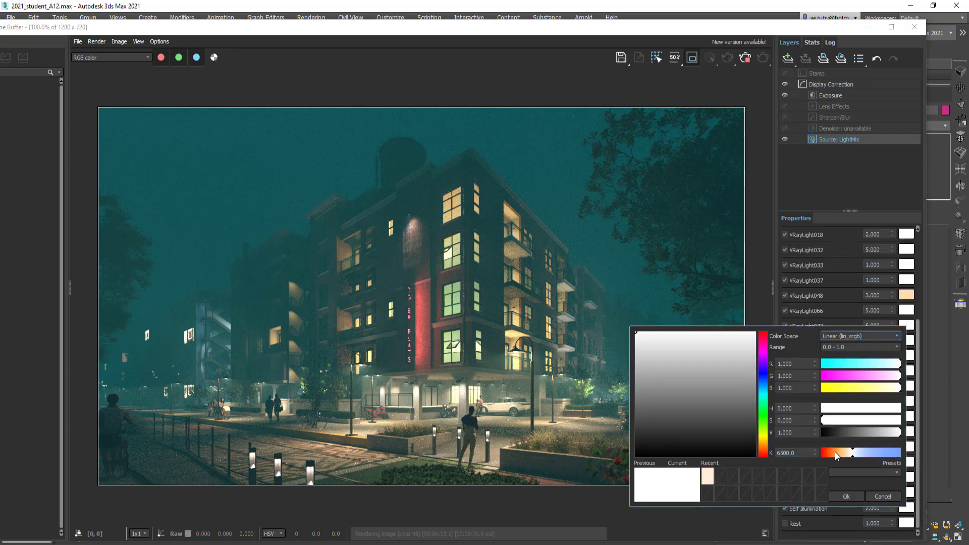
pyautogui.moveTo(834, 452)
pyautogui.mouseDown()
pyautogui.moveTo(821, 456)
pyautogui.moveTo(884, 453)
pyautogui.mouseUp()
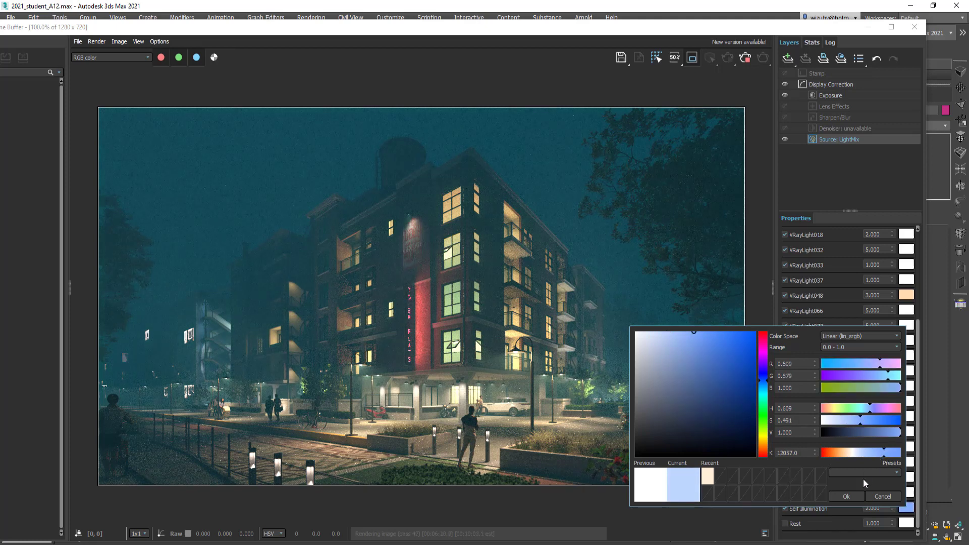
pyautogui.click(826, 453)
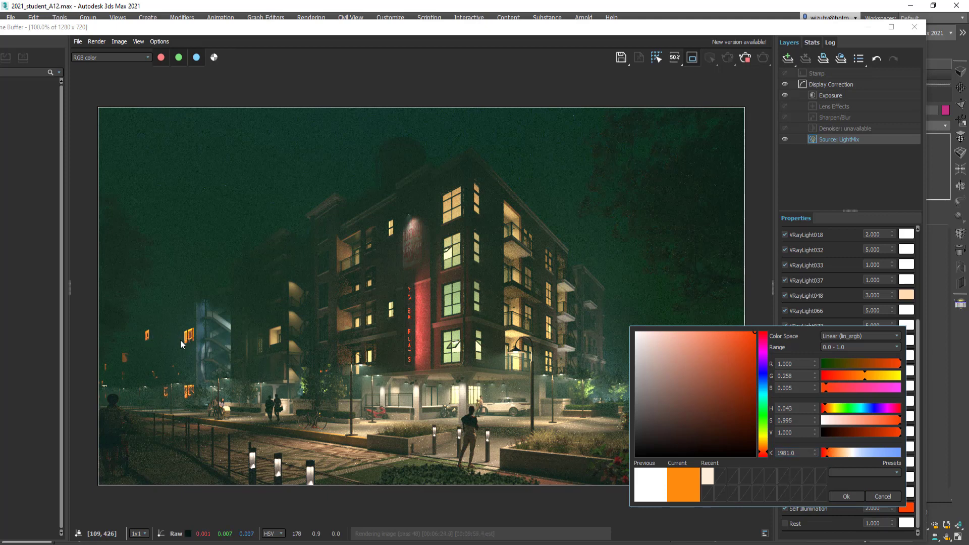
pyautogui.click(905, 515)
pyautogui.doubleClick(872, 508)
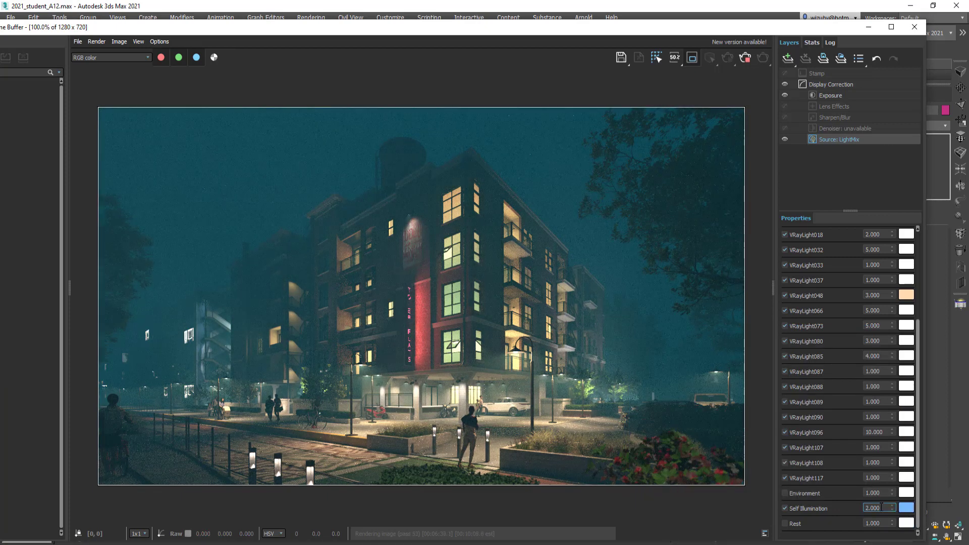
# - Set Self Illumination to 1.5 and recheck VRayLight087, 090, 096 and 108 in the mix
pyautogui.write('1.5')
pyautogui.press('Return')
pyautogui.click(785, 372)
pyautogui.click(784, 417)
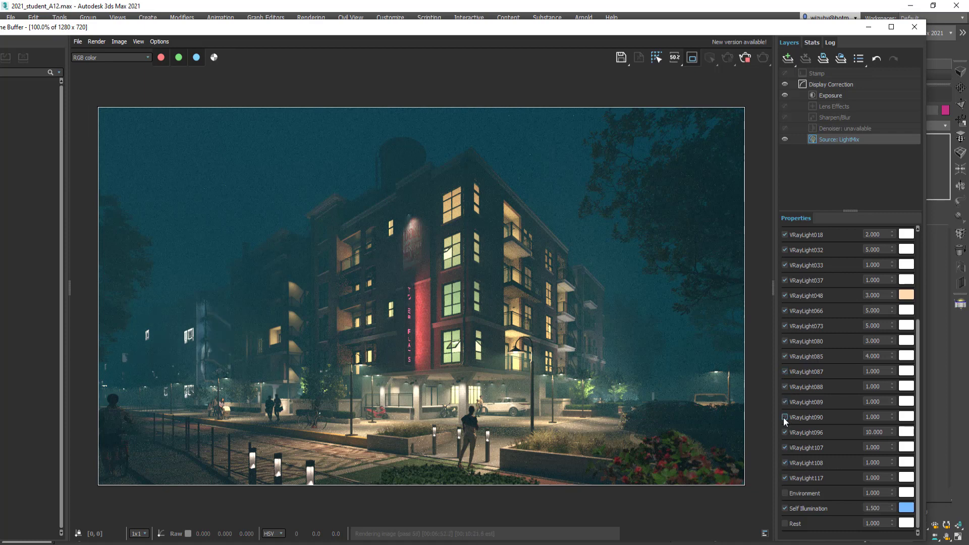
pyautogui.click(784, 417)
pyautogui.click(784, 432)
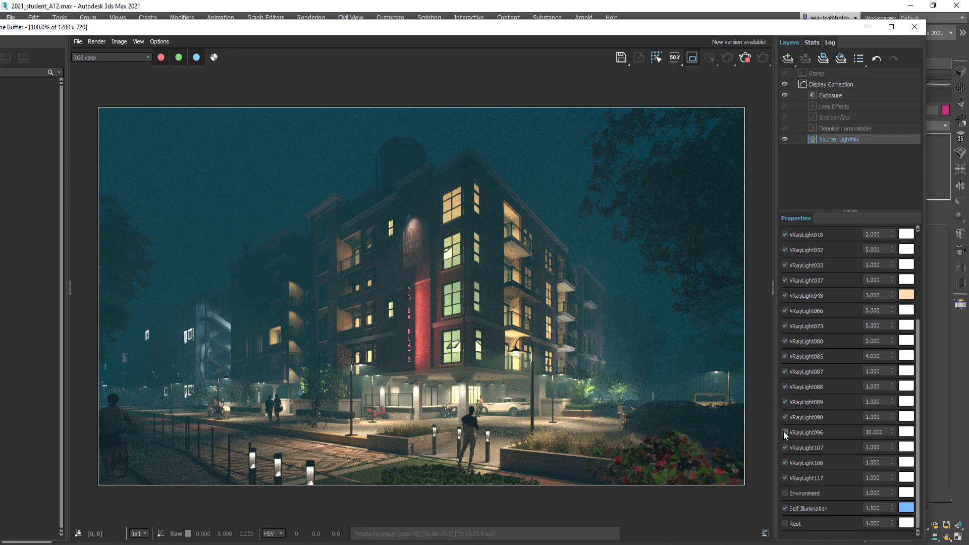
pyautogui.click(785, 463)
# - Compare VRayLight080 on and off, leaving it switched off
pyautogui.click(785, 341)
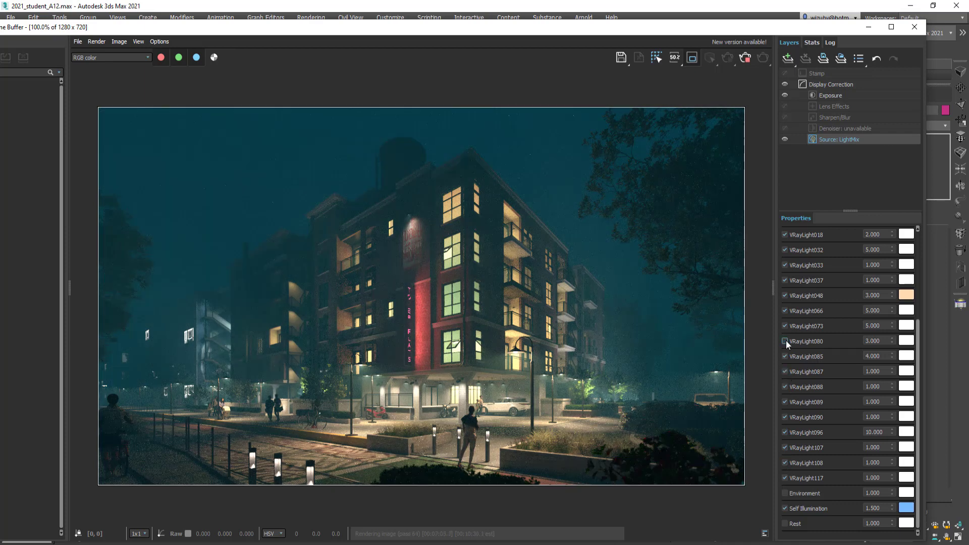
pyautogui.click(784, 340)
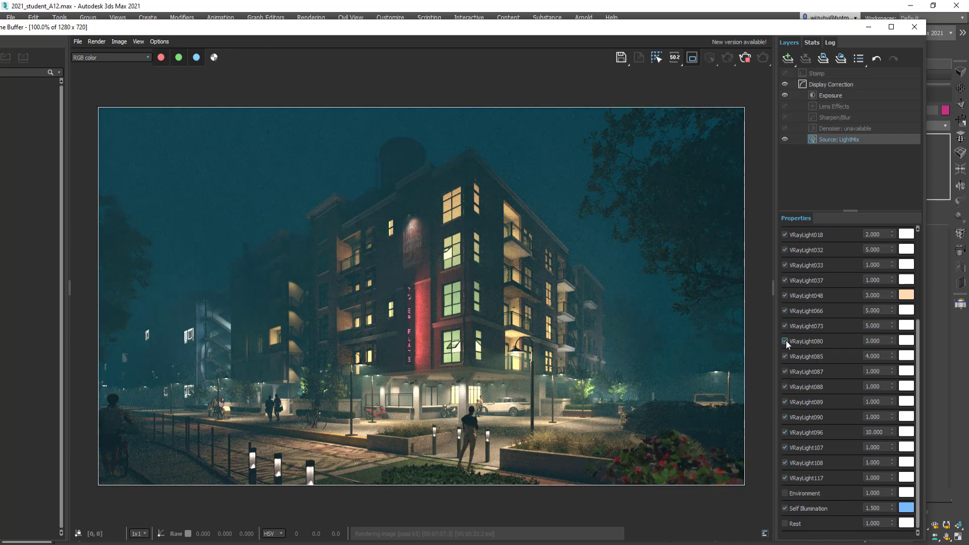
pyautogui.click(785, 341)
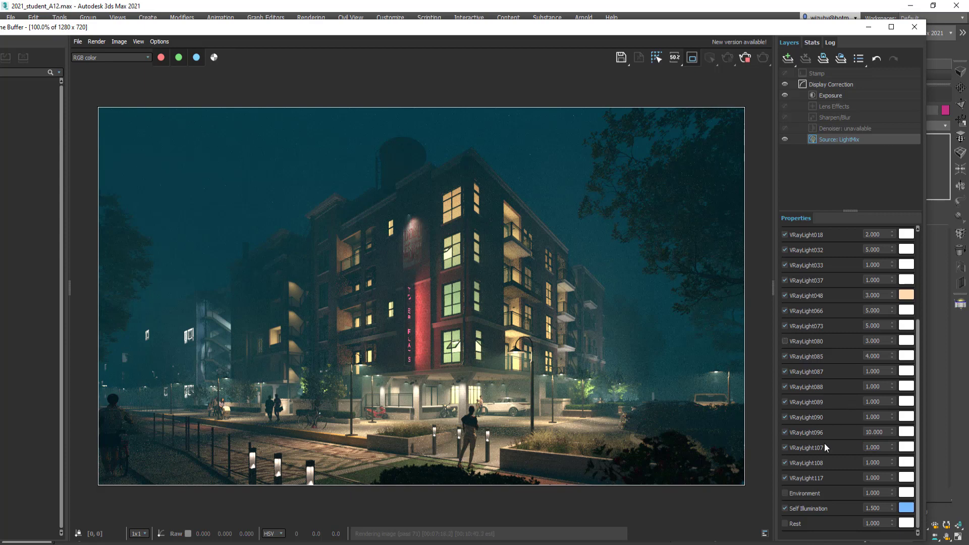
# - Toggle VRayLight048, 037, 018, 032 and 033 to see which parts each lights
pyautogui.click(785, 295)
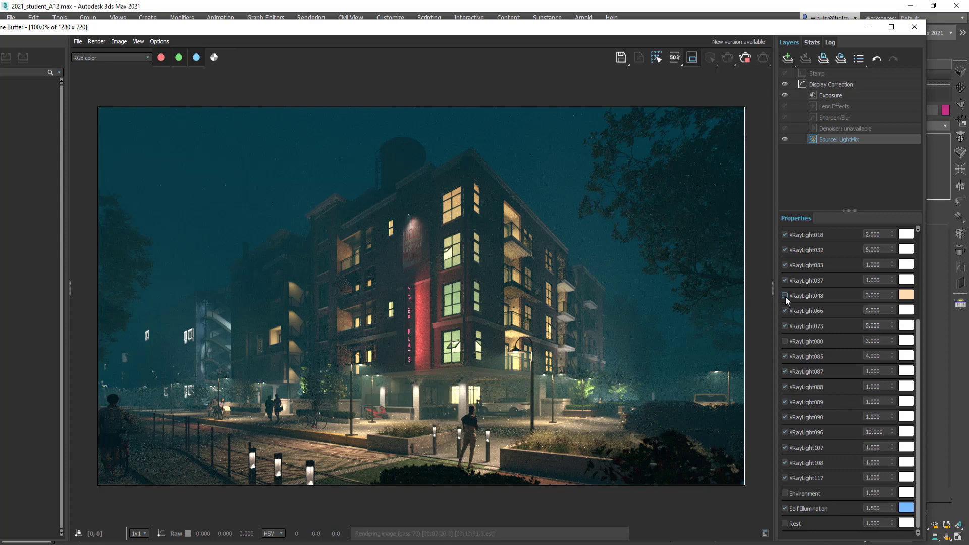
pyautogui.click(785, 296)
pyautogui.click(785, 282)
pyautogui.click(786, 282)
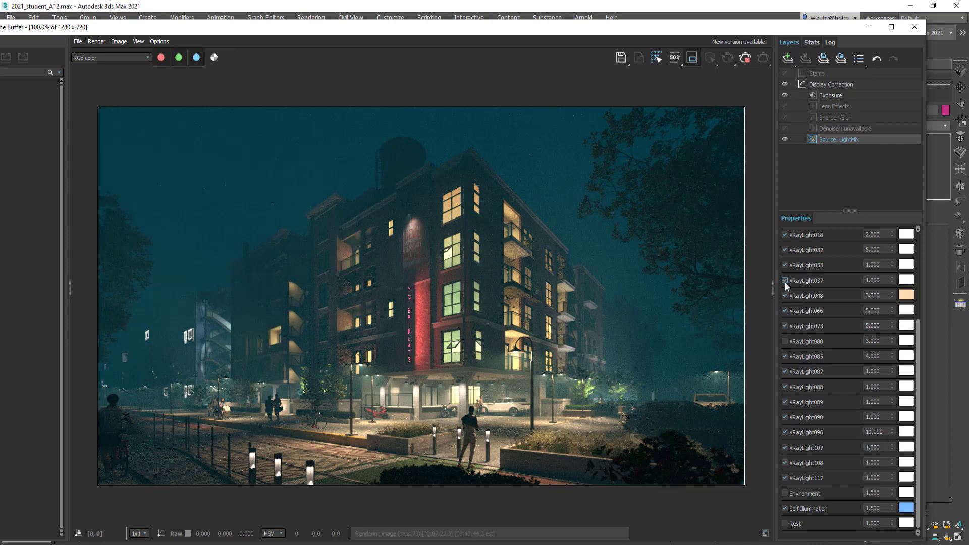
pyautogui.scroll(1, 794, 281)
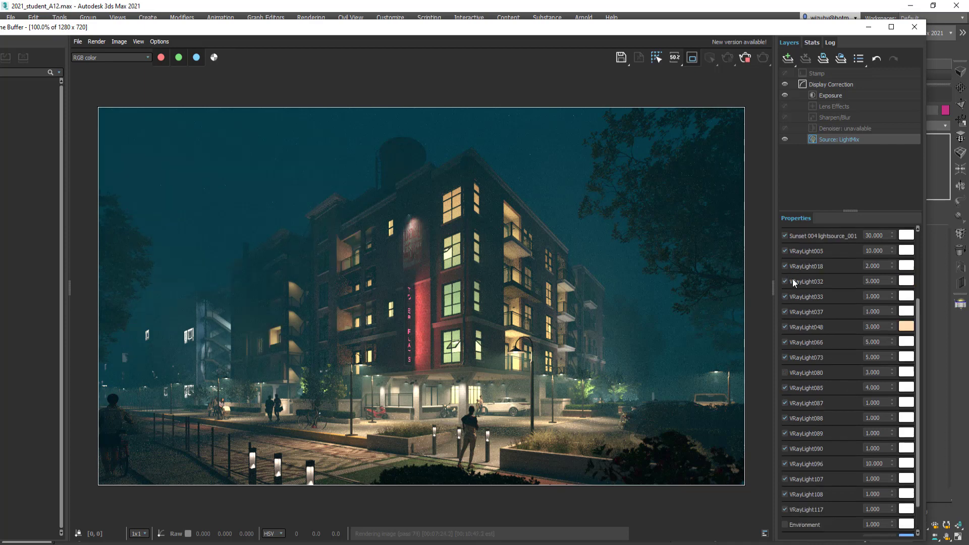
pyautogui.click(785, 266)
pyautogui.click(785, 266)
pyautogui.click(785, 281)
pyautogui.click(785, 297)
# - Toggle lampShade034, lampBulbs034, VRayLight037 and VRayLight048 to inspect what they light
pyautogui.scroll(3, 785, 252)
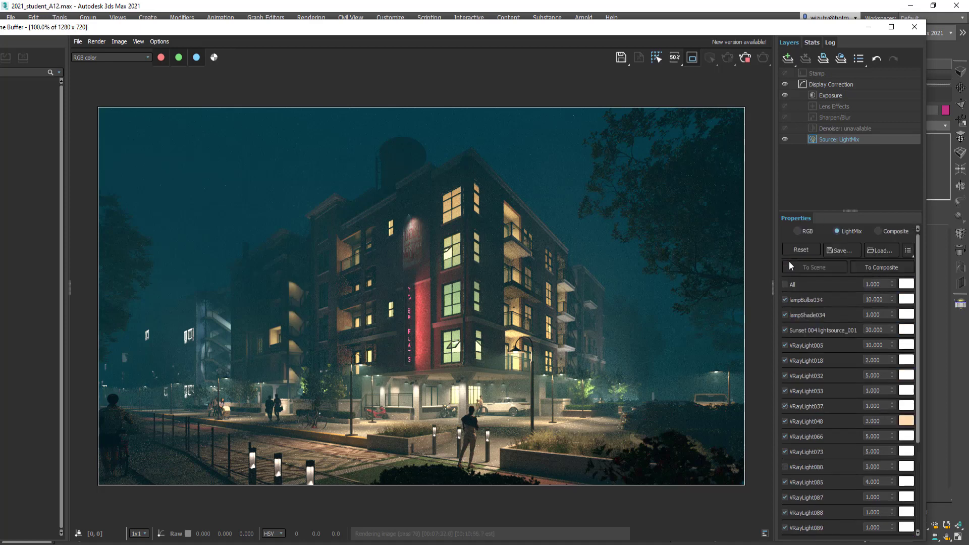
pyautogui.click(786, 315)
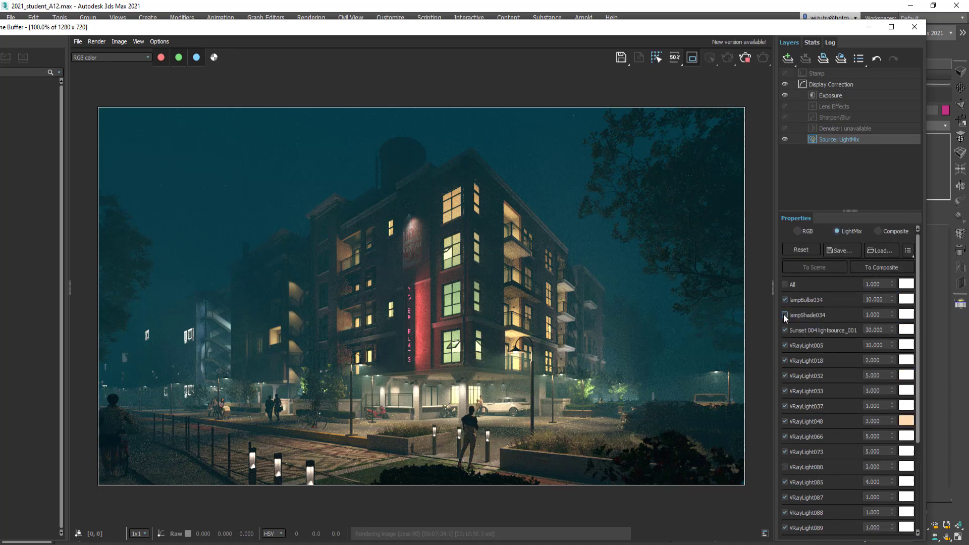
pyautogui.click(786, 315)
pyautogui.click(785, 300)
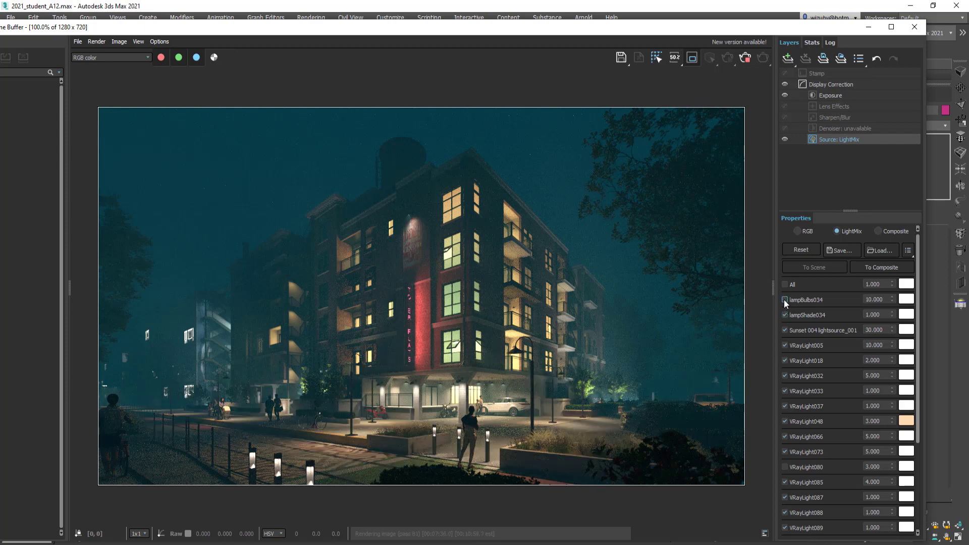
pyautogui.click(785, 300)
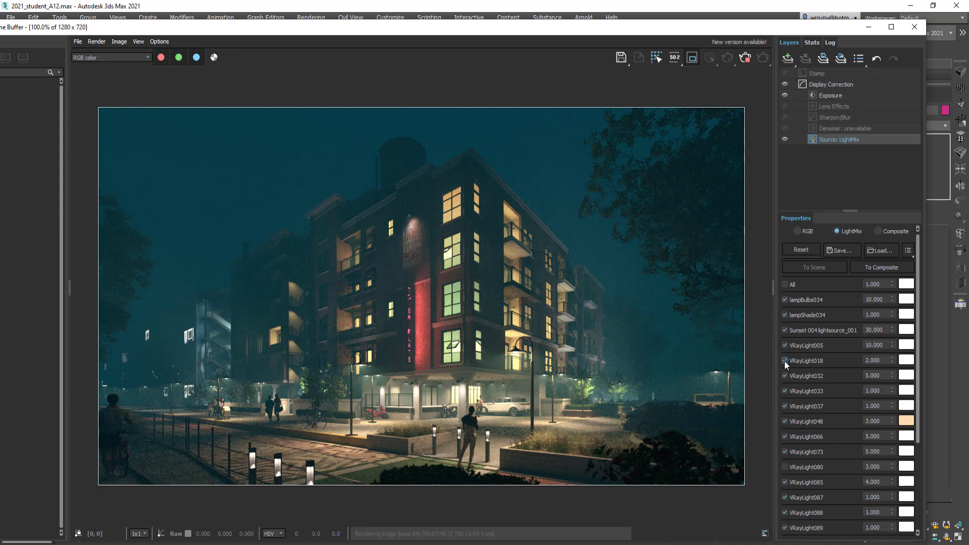
pyautogui.click(785, 405)
pyautogui.click(784, 404)
pyautogui.click(785, 421)
pyautogui.click(785, 421)
# - Dim VRayLight066's intensity to 2
pyautogui.doubleClick(872, 436)
pyautogui.write('2')
pyautogui.press('Return')
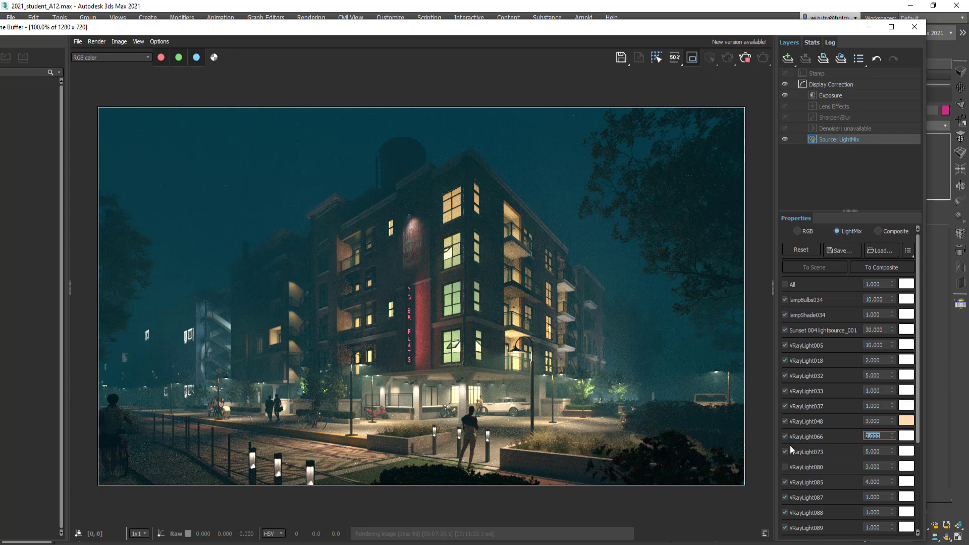
# - Set VRayLight005's intensity to 4 and give it a light peach tint
pyautogui.scroll(1, 792, 348)
pyautogui.click(785, 346)
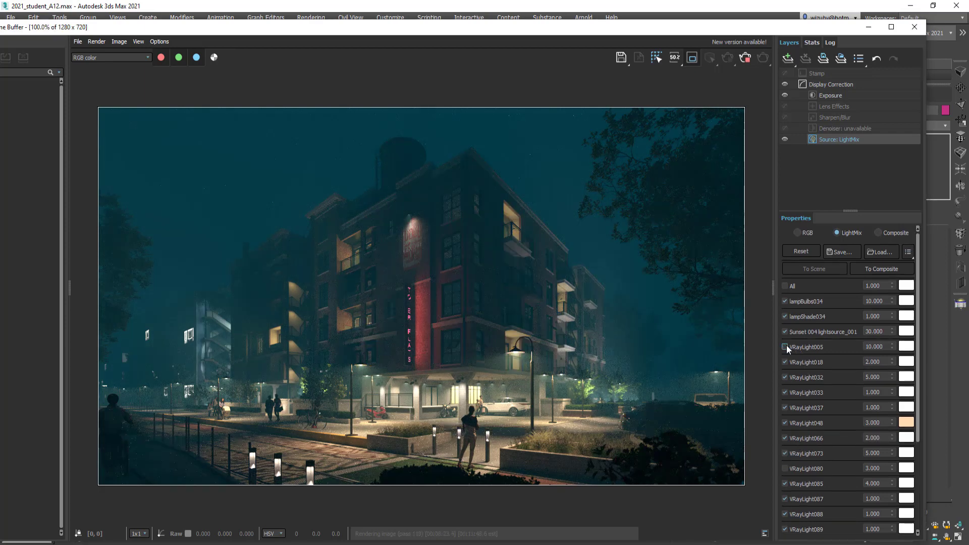
pyautogui.click(785, 346)
pyautogui.press('Tab')
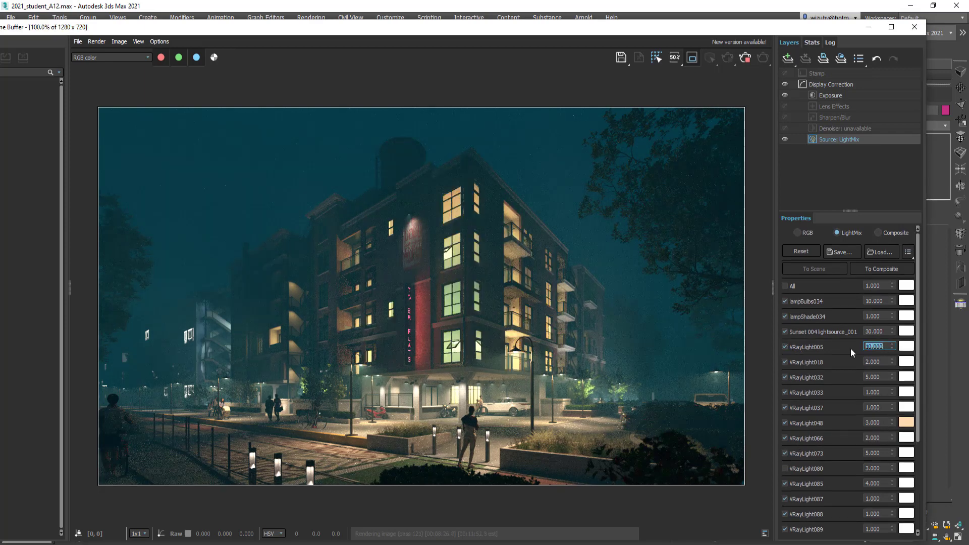
pyautogui.write('4')
pyautogui.press('Return')
pyautogui.click(906, 346)
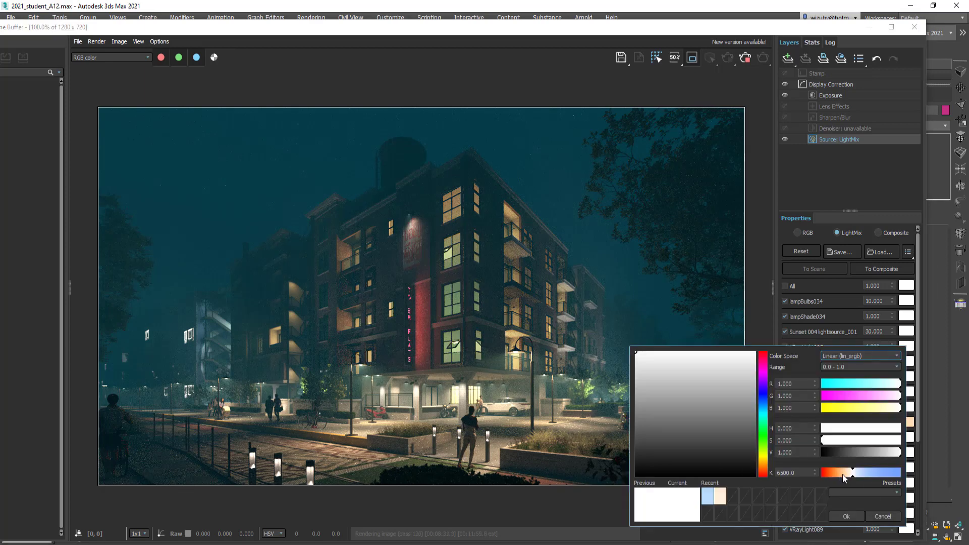
pyautogui.click(843, 474)
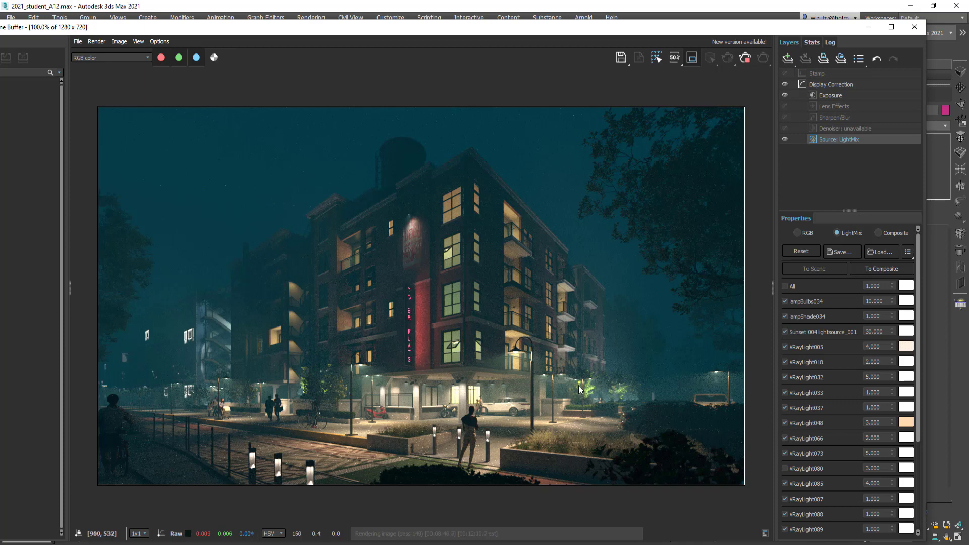
pyautogui.scroll(-1, 620, 367)
pyautogui.scroll(1, 621, 376)
pyautogui.scroll(-1, 675, 342)
pyautogui.scroll(1, 606, 346)
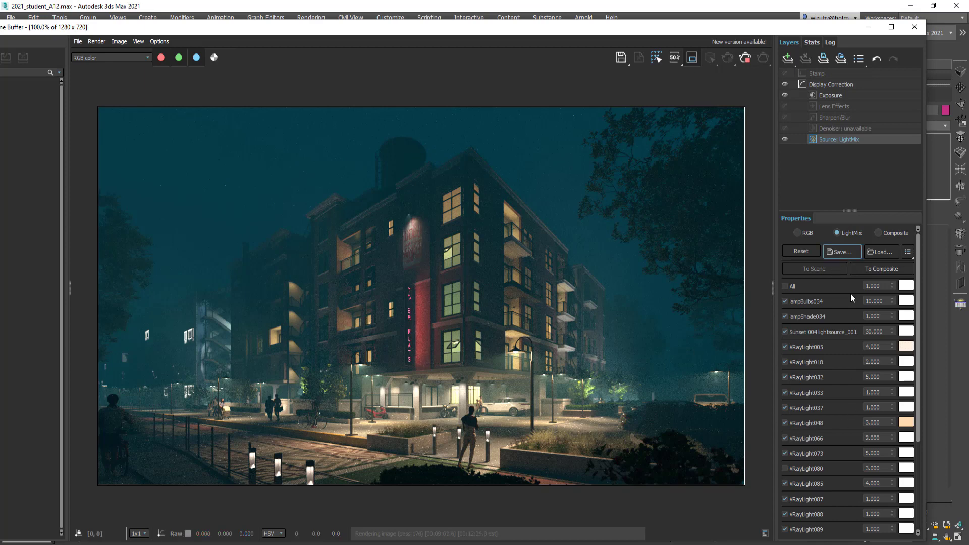
pyautogui.scroll(-3, 886, 457)
pyautogui.scroll(3, 884, 464)
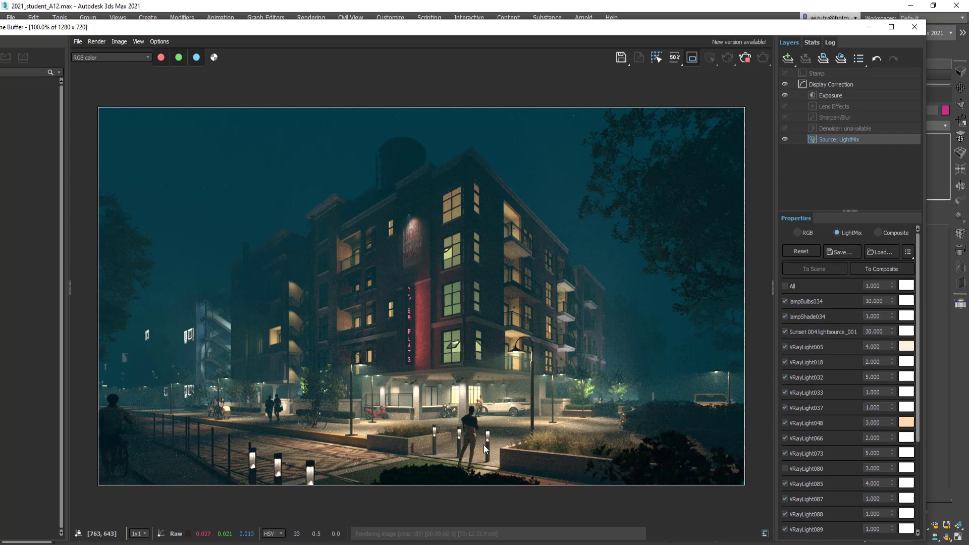
pyautogui.scroll(-5, 858, 420)
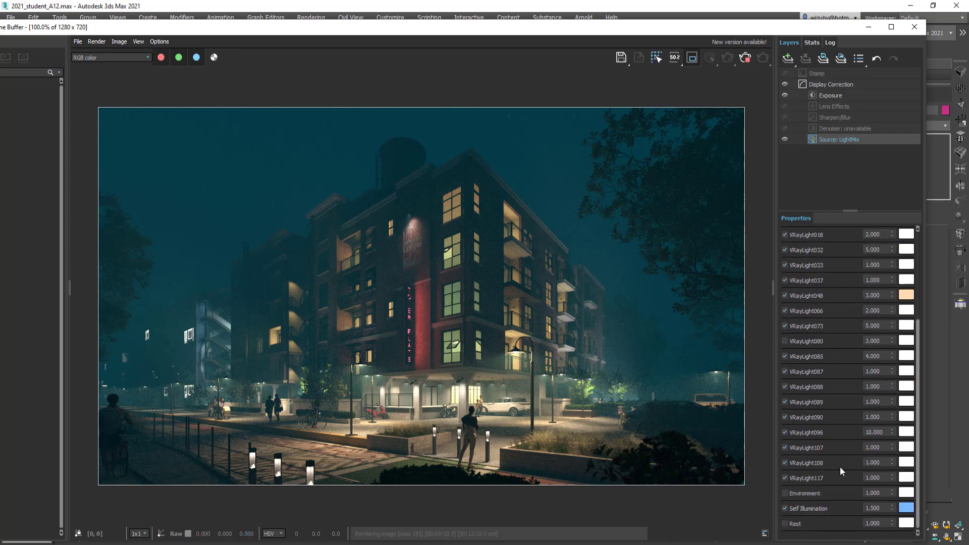
# - Compare the render with the Rest contribution toggled, then leave Rest switched off
pyautogui.click(784, 524)
pyautogui.click(784, 523)
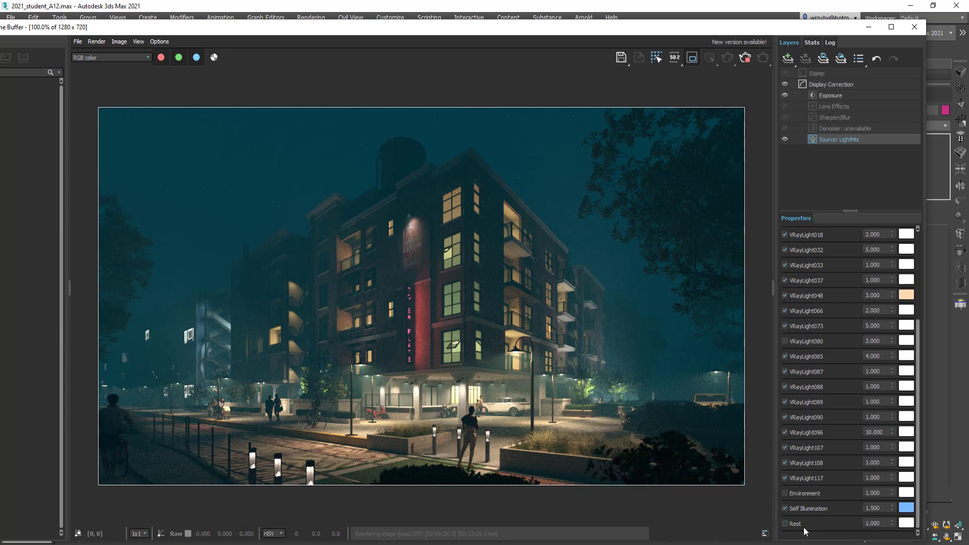